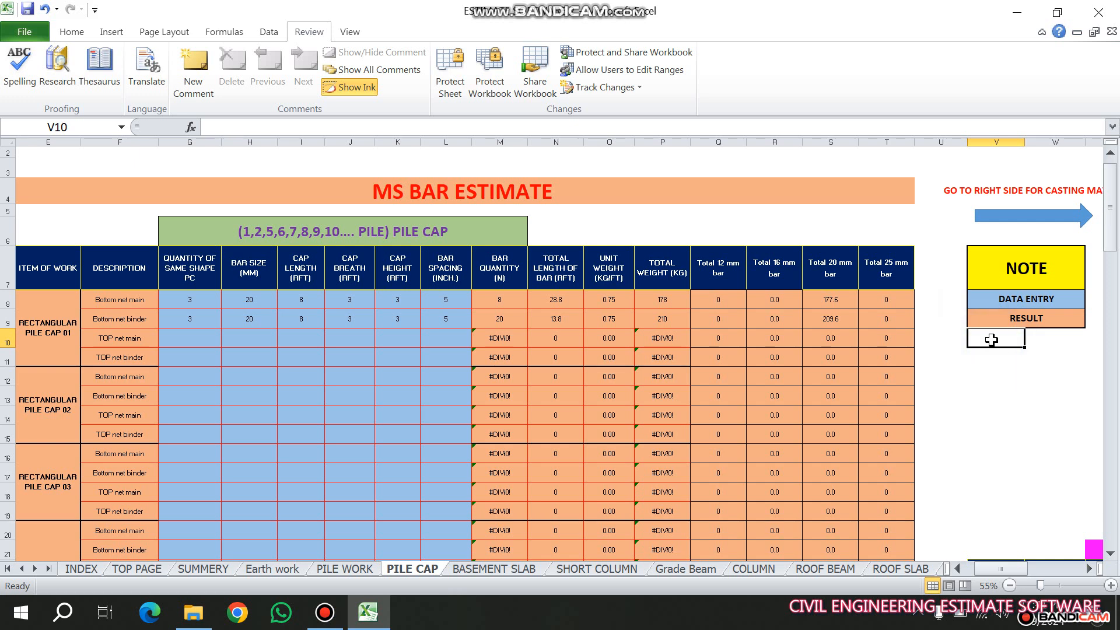
click(1049, 340)
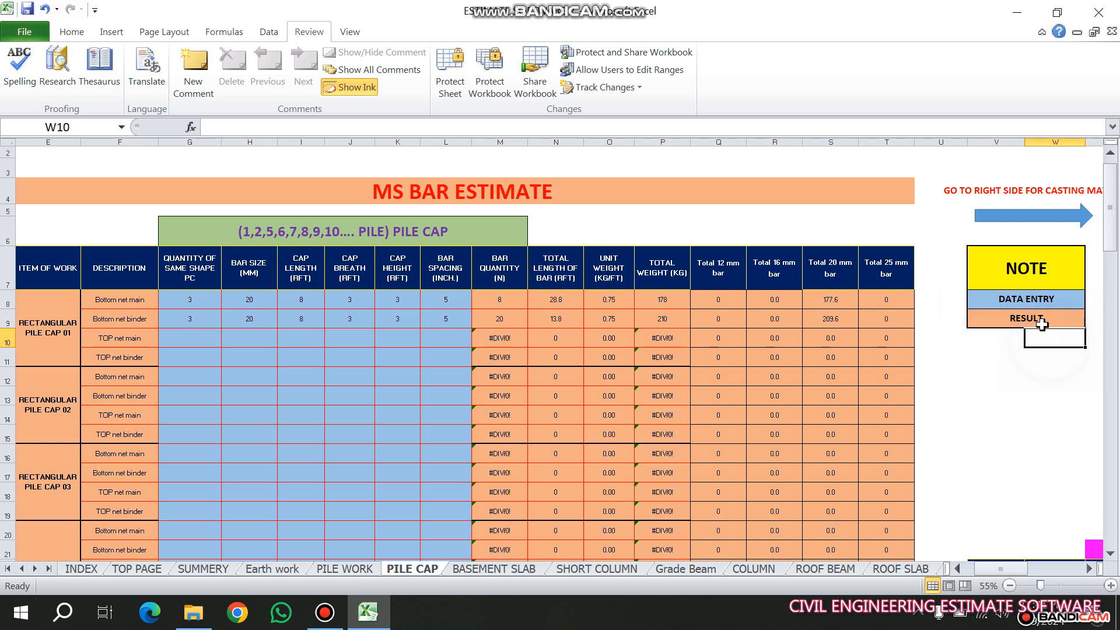
click(1035, 306)
click(1021, 274)
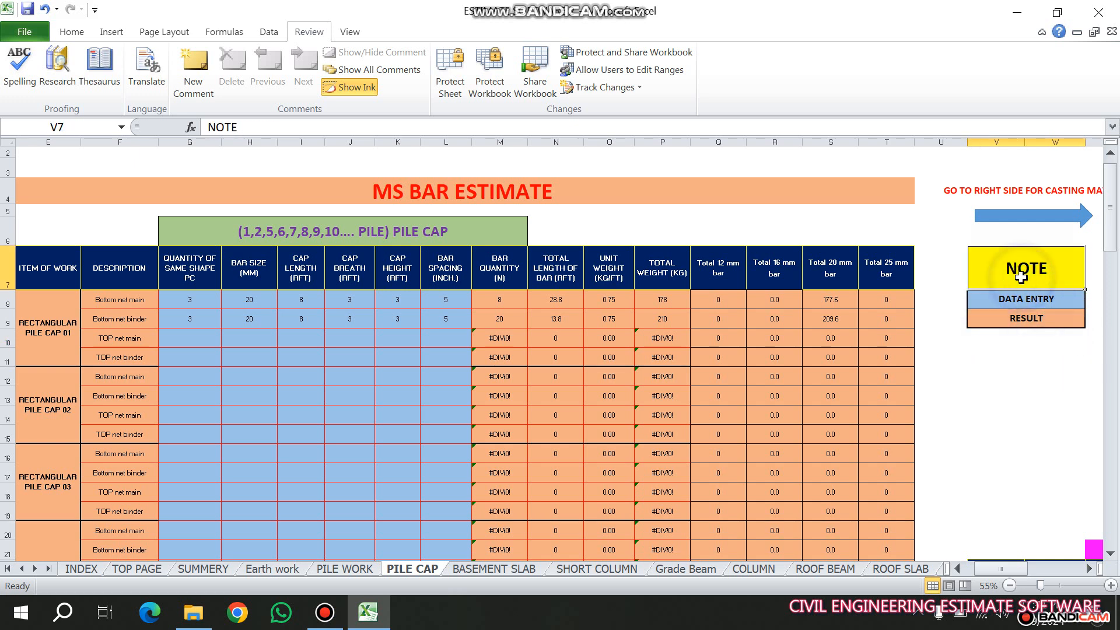
click(985, 303)
click(988, 279)
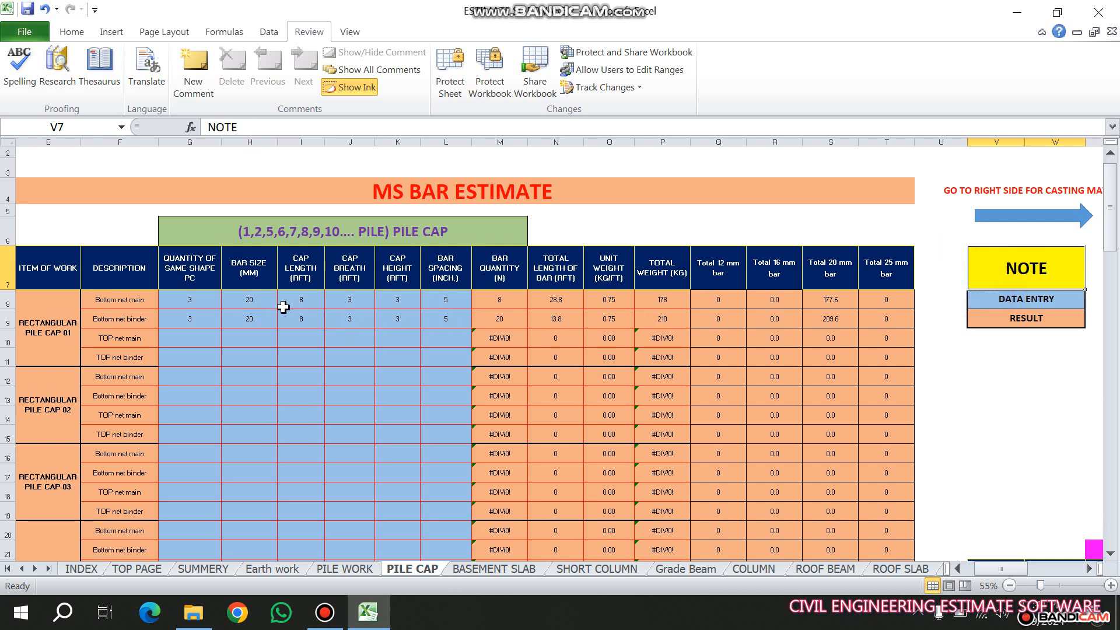
Step: Clear the quantity, bar size and cap length entries of Rectangular Pile Cap 01 in cells G8:I10
drag(203, 302, 285, 333)
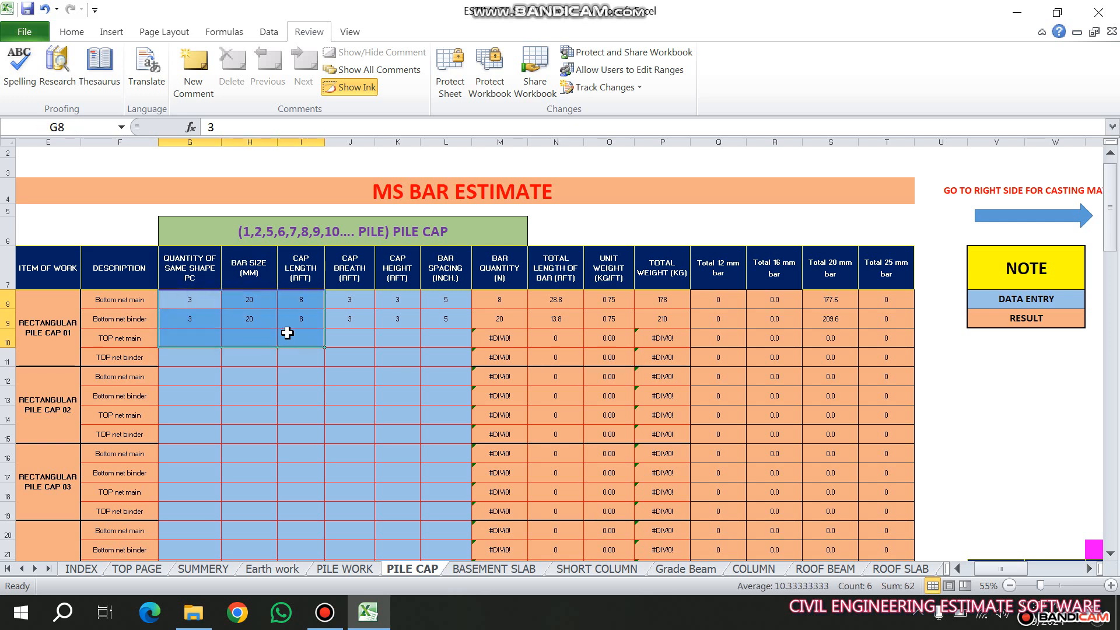
key(Delete)
click(370, 392)
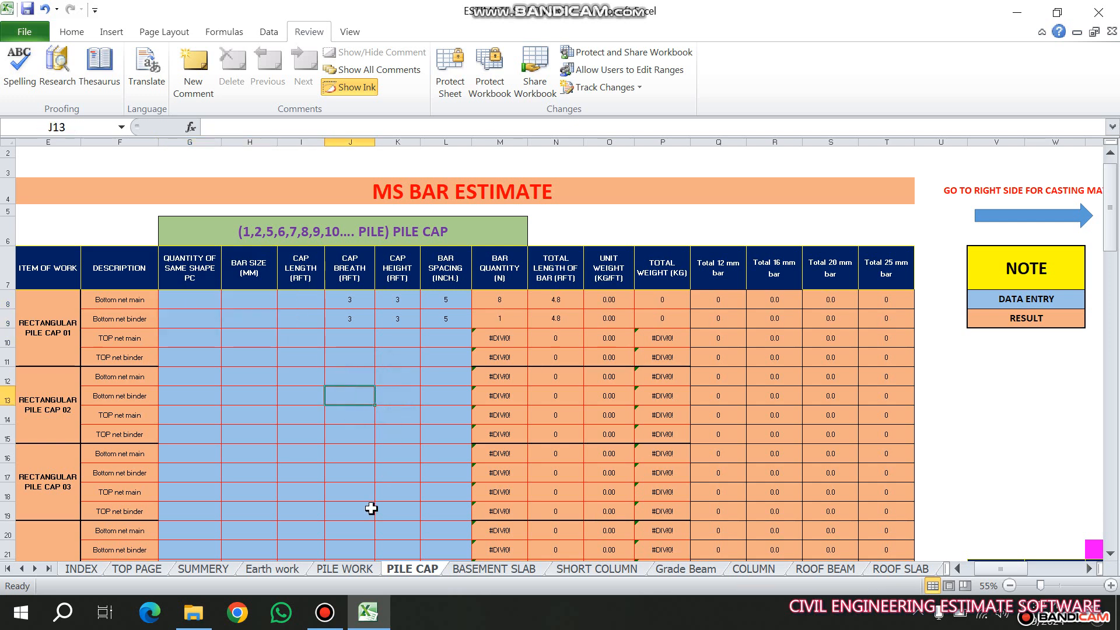
Step: Look at the PILE WORK sheet, return to PILE CAP and compare its data-entry and result cells with the NOTE colour legend
click(355, 569)
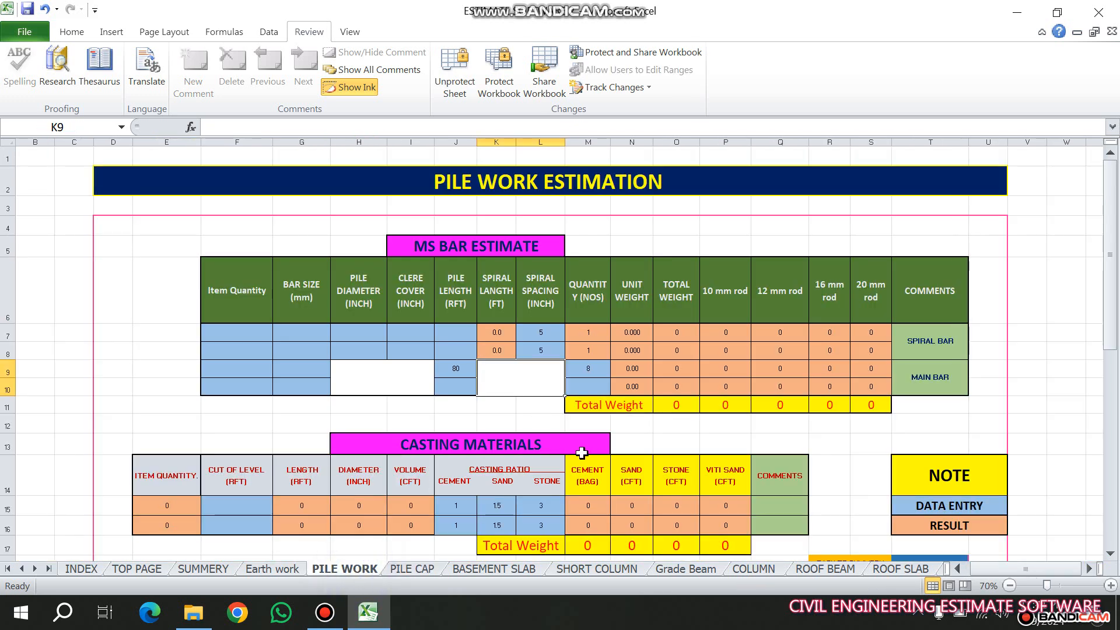
click(401, 575)
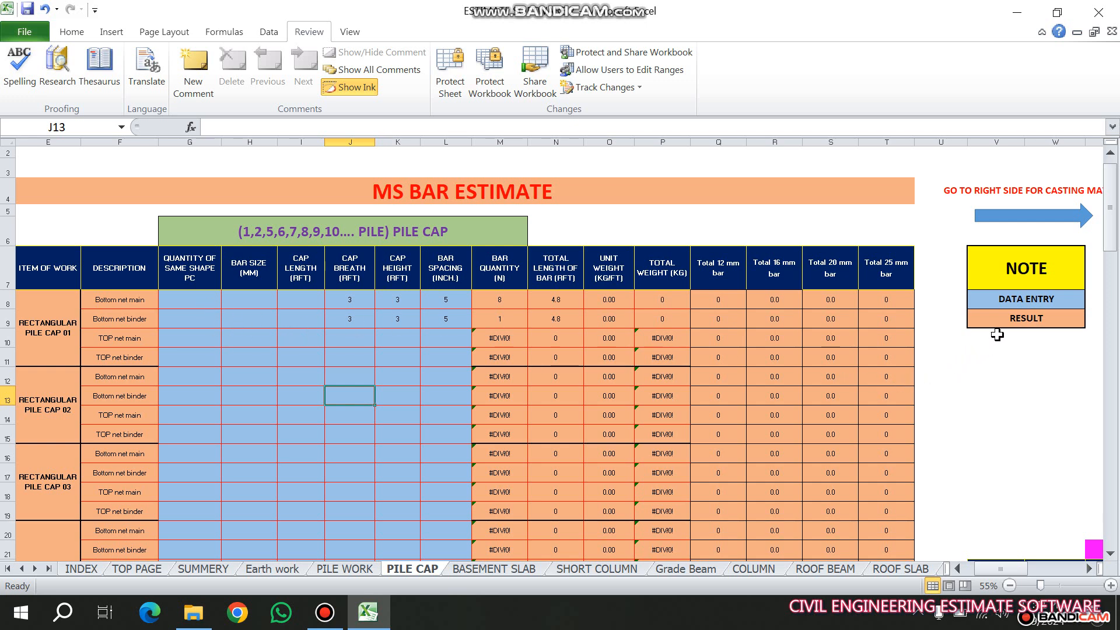
click(1024, 325)
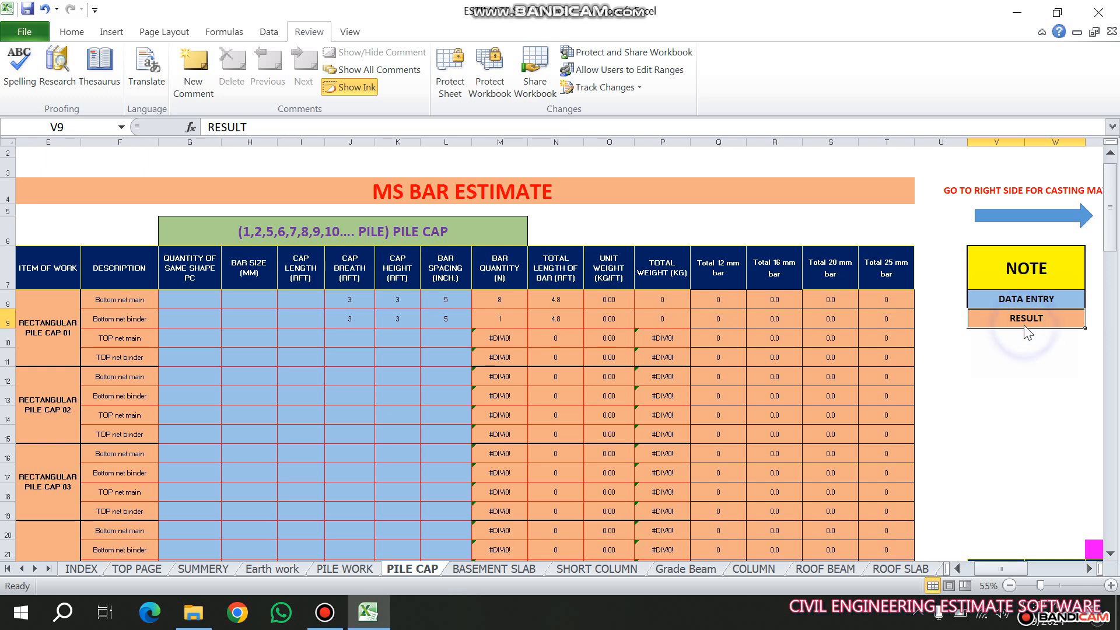
click(1018, 284)
click(1007, 299)
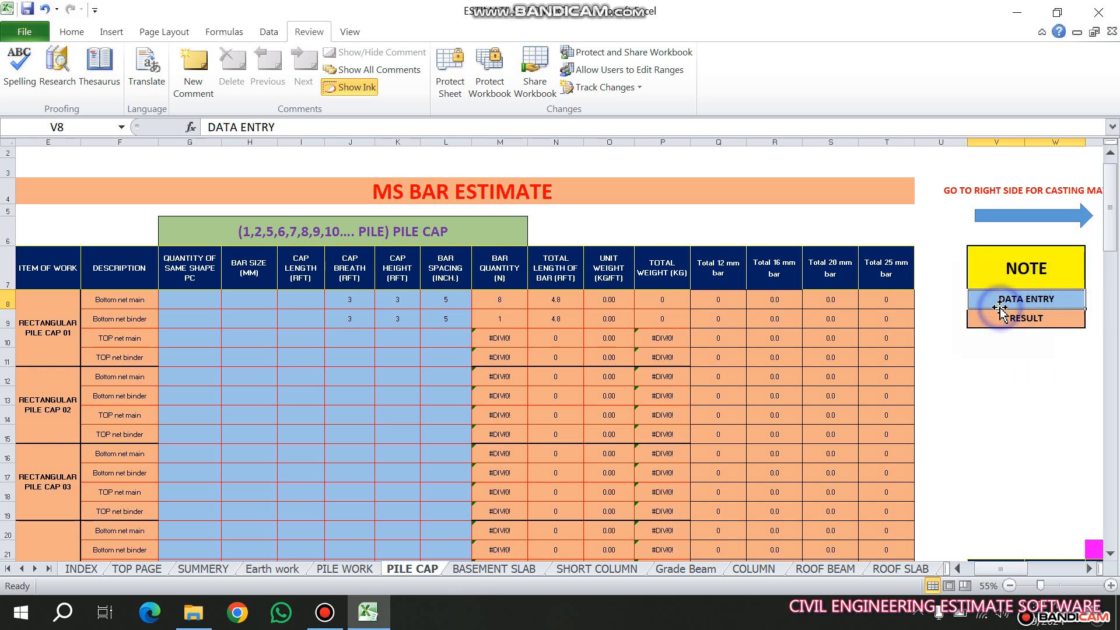
click(359, 337)
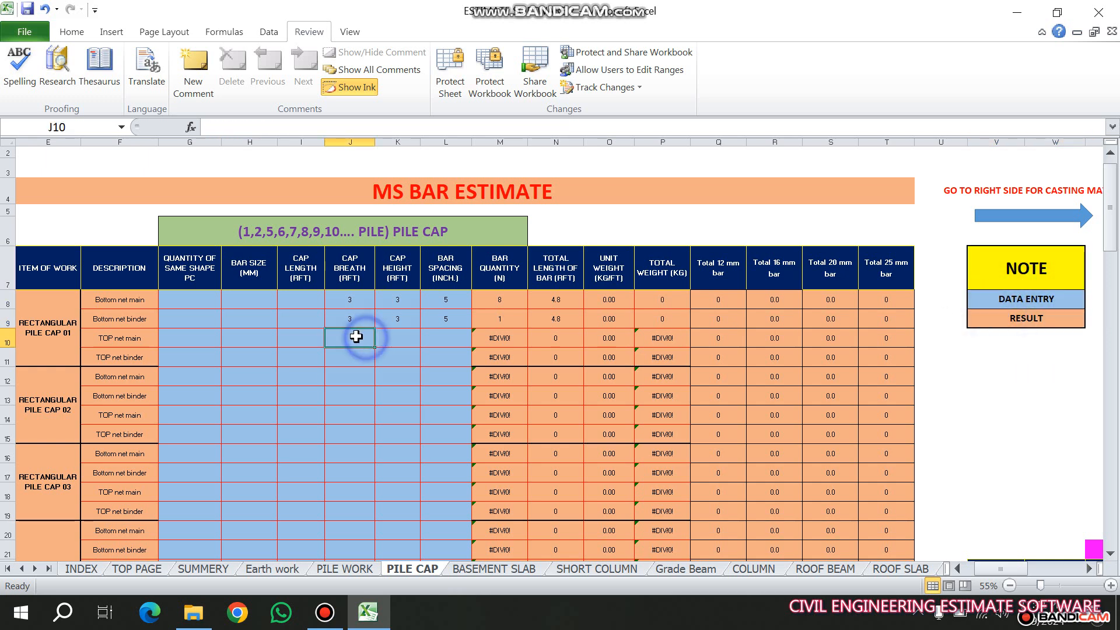
click(228, 336)
click(481, 455)
click(1056, 320)
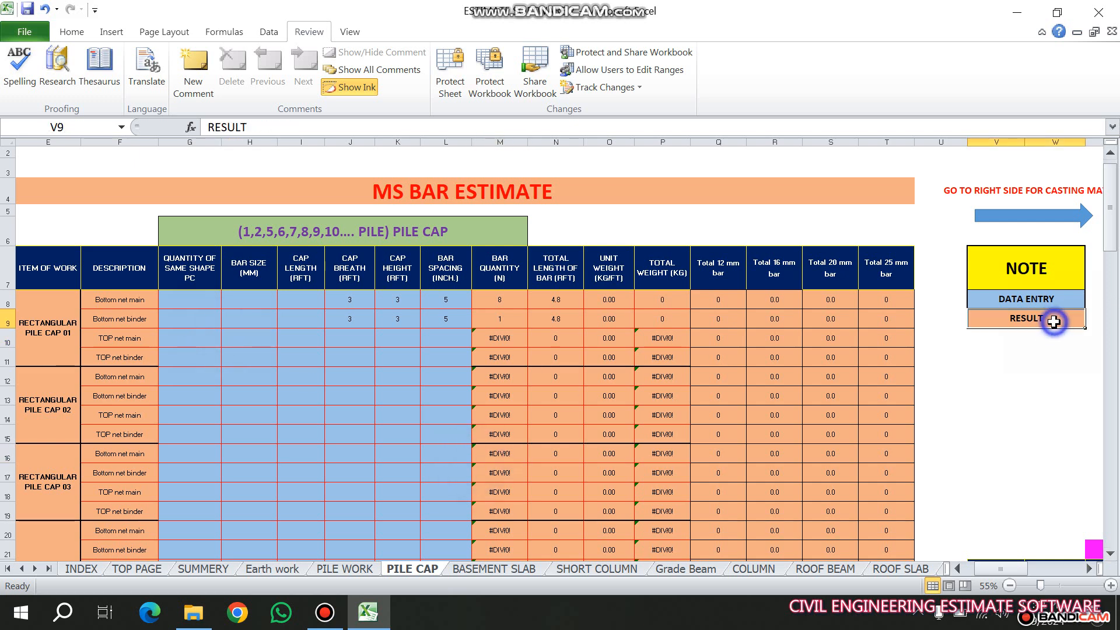
click(875, 336)
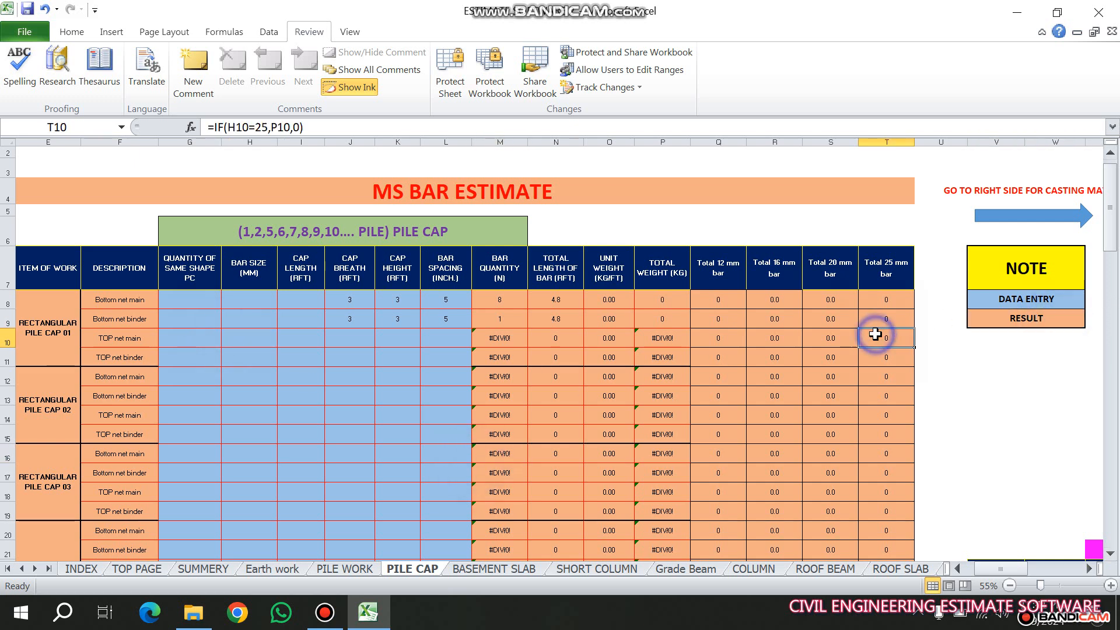
click(944, 343)
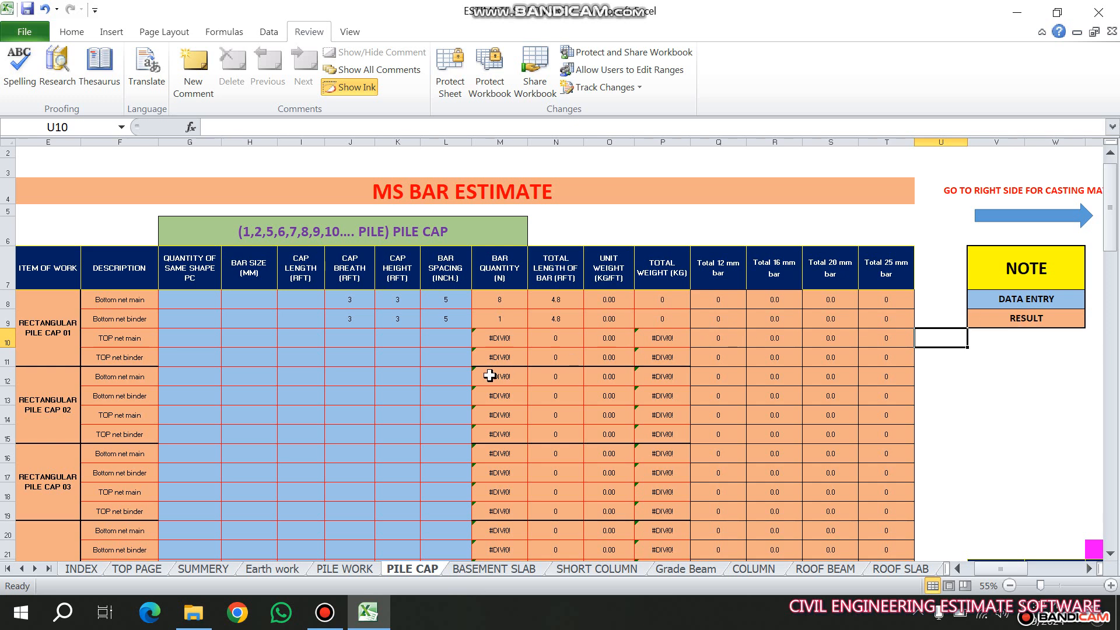
click(350, 360)
click(280, 335)
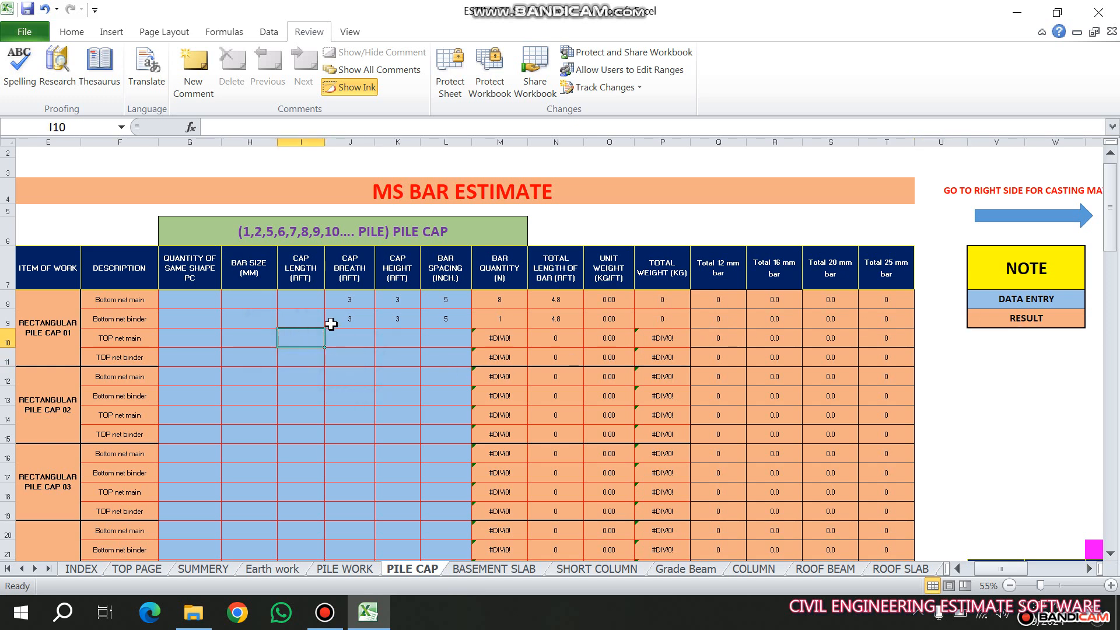
click(343, 361)
click(246, 314)
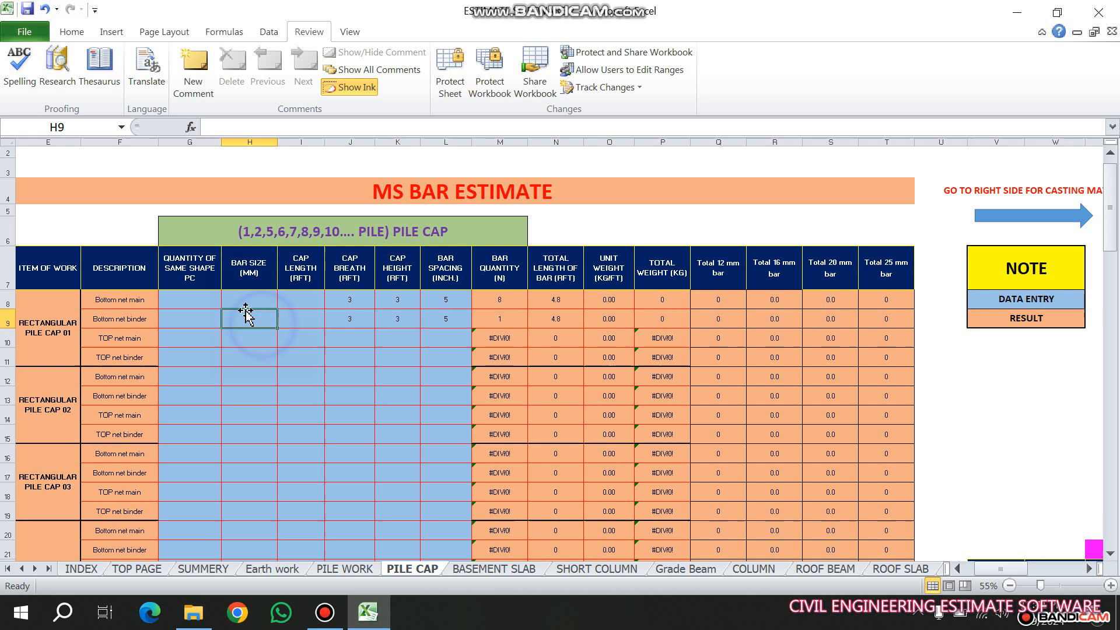
Step: For the bottom net main row of Rectangular Pile Cap 01, enter a same-shape quantity of 3 and a bar size of 20 mm
click(211, 302)
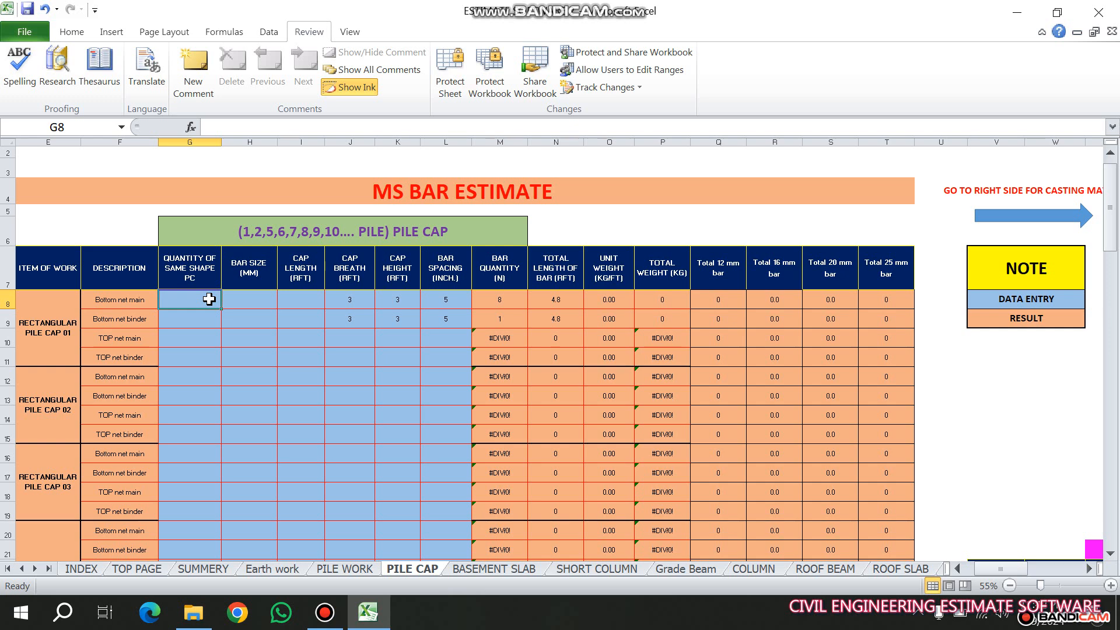
text(3)
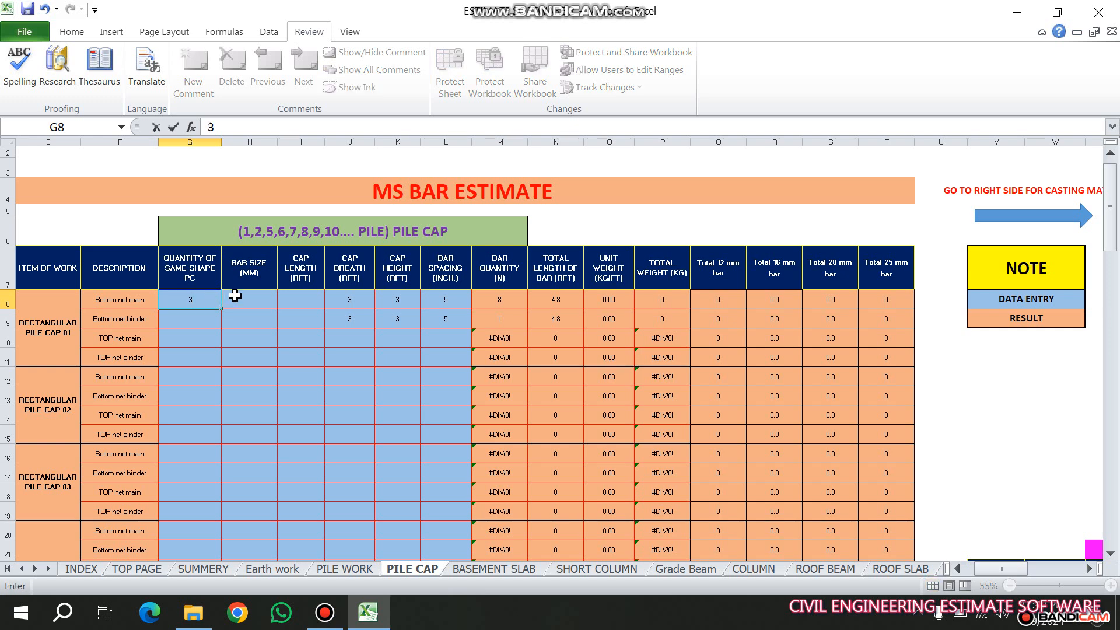
click(234, 296)
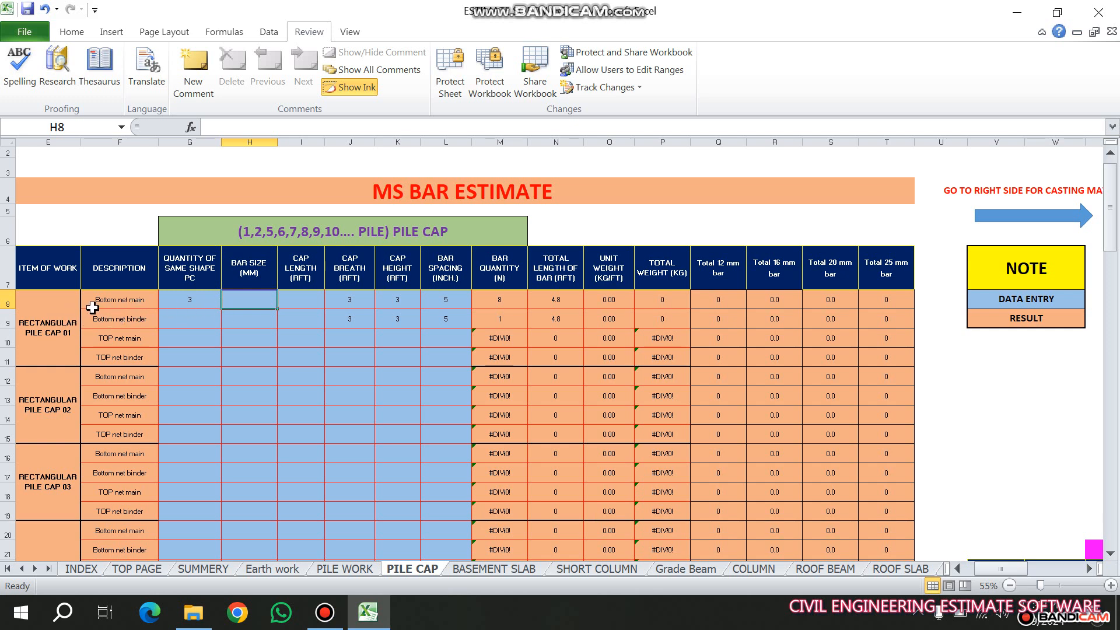
click(128, 305)
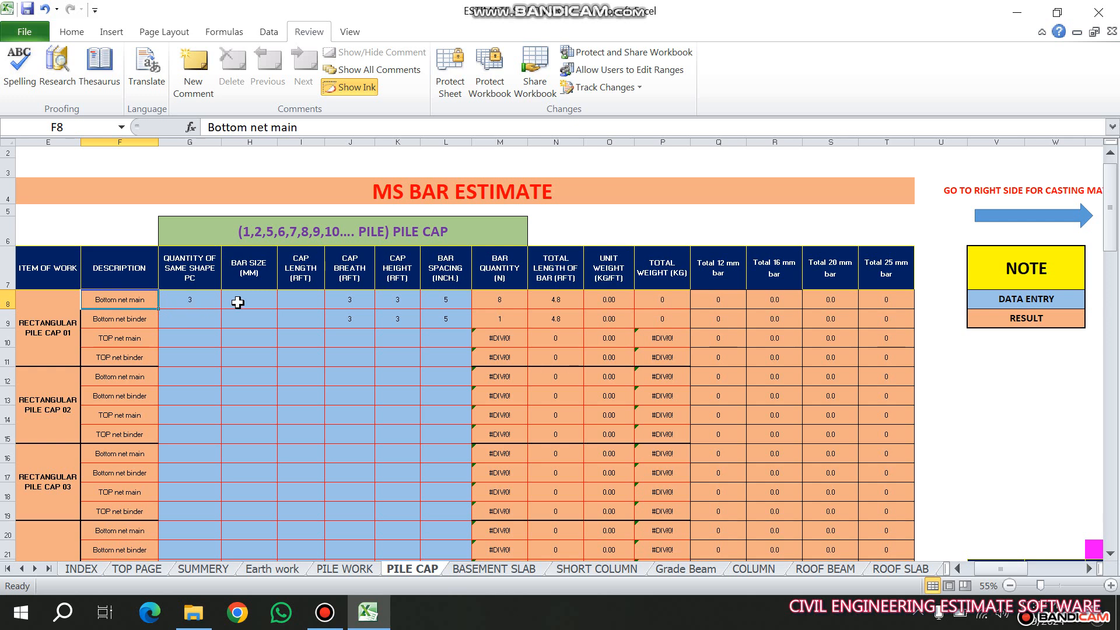
click(258, 300)
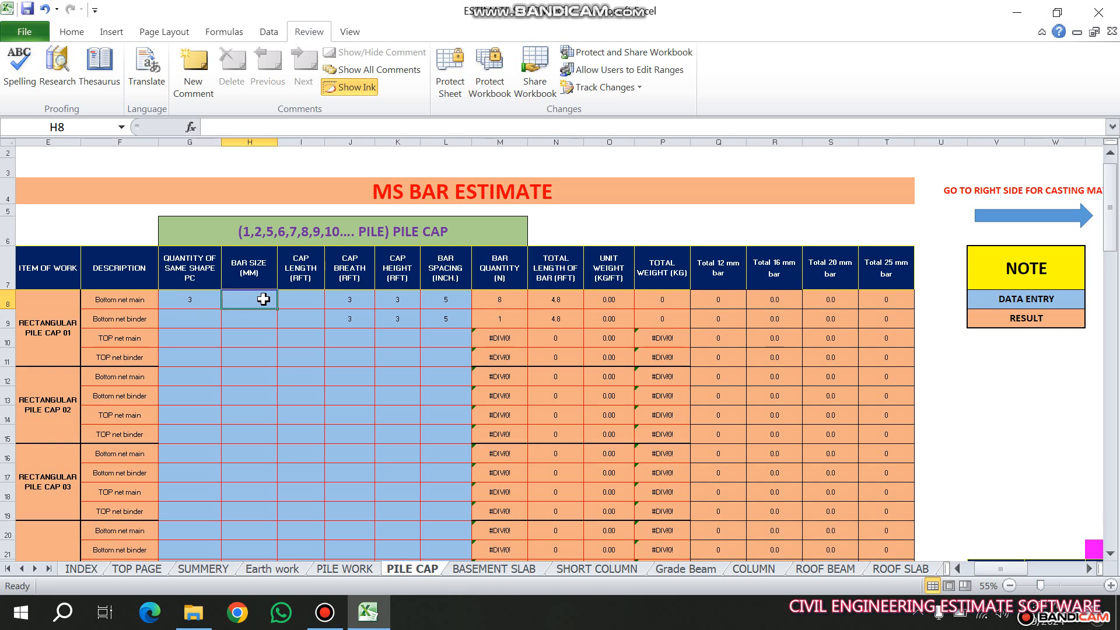
click(202, 300)
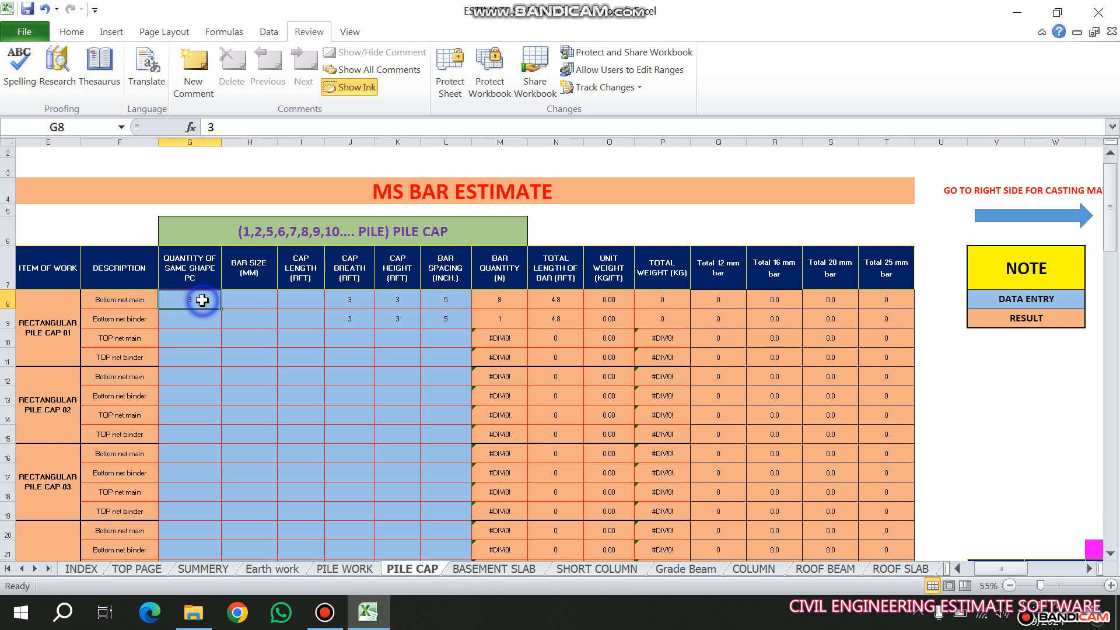
click(242, 301)
text(20)
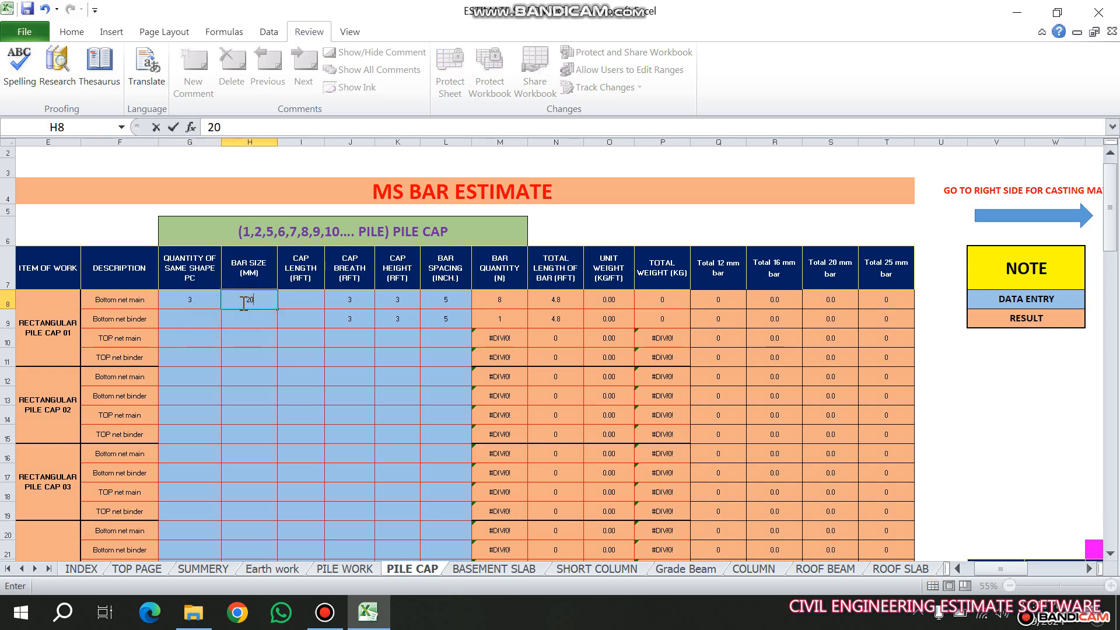
key(Tab)
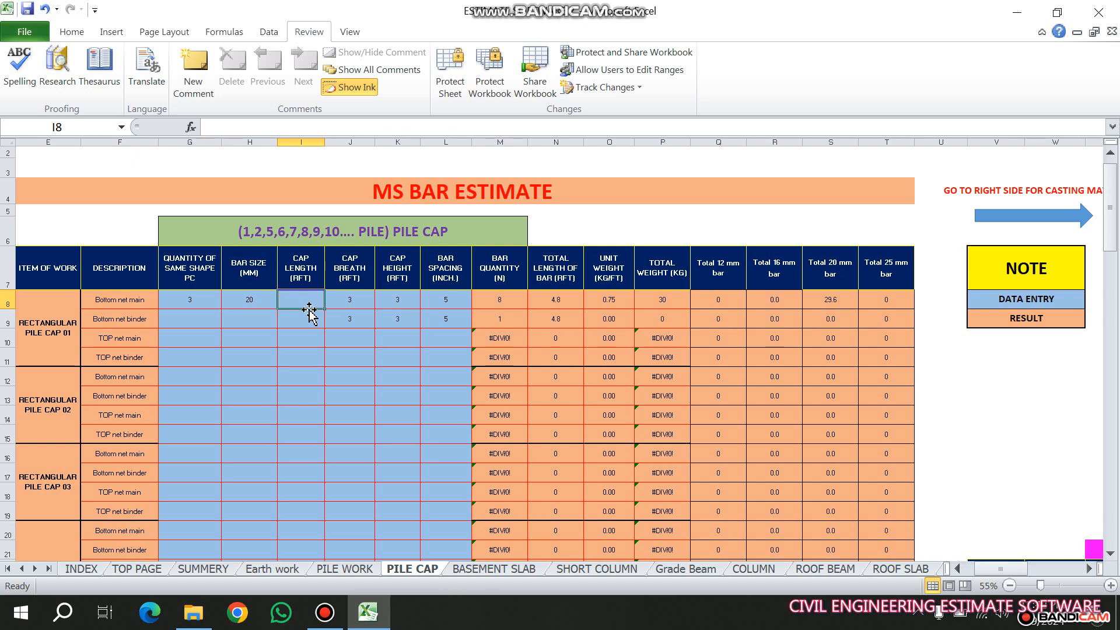
Step: Complete the same bottom net main row with cap length 8 ft, cap breadth 3 ft, cap height 3 ft and bar spacing 5 inches
text(8)
key(Tab)
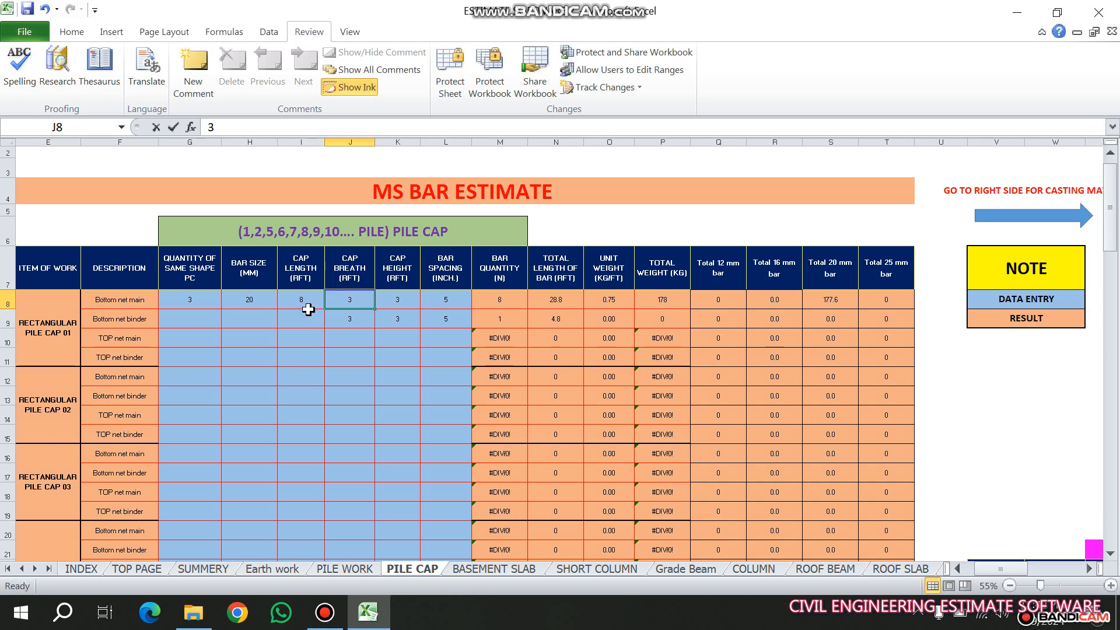
text(3)
key(Tab)
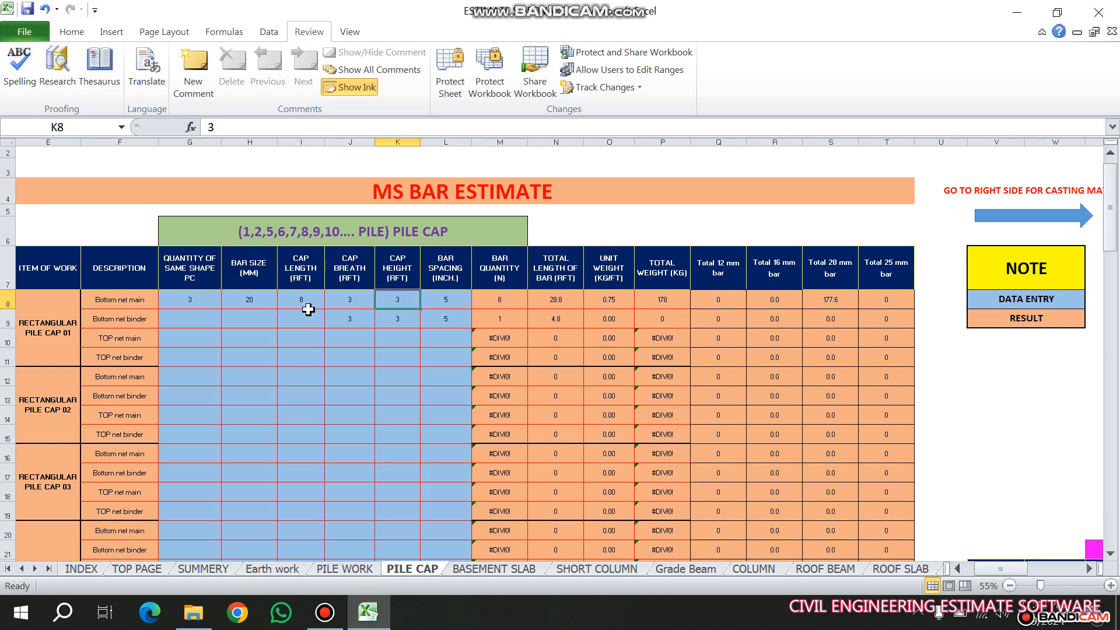
text(3)
key(Tab)
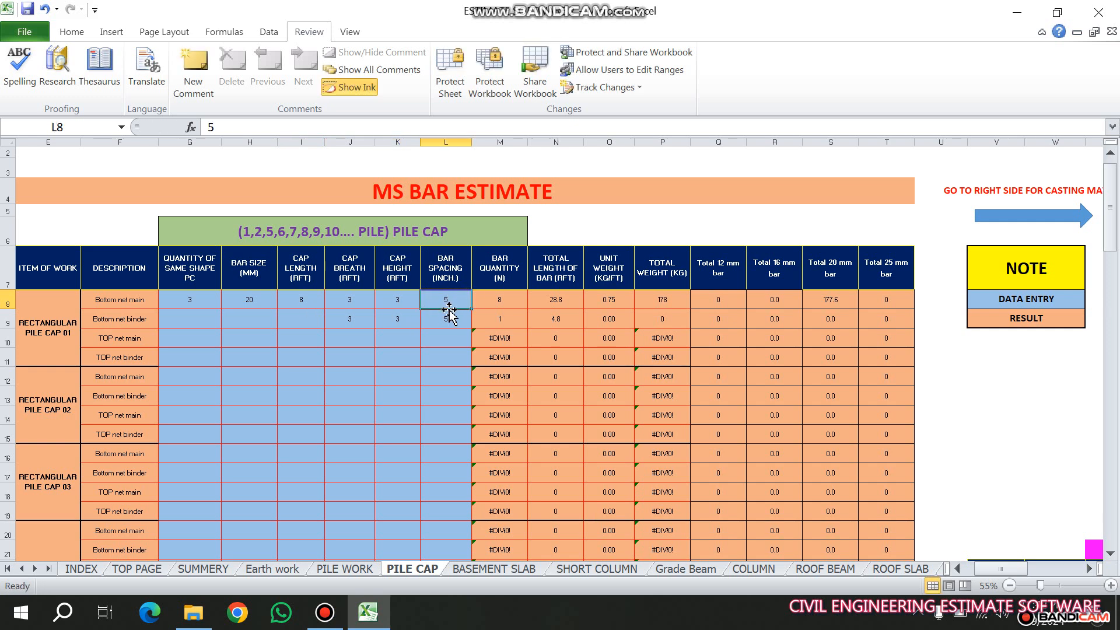
text(5)
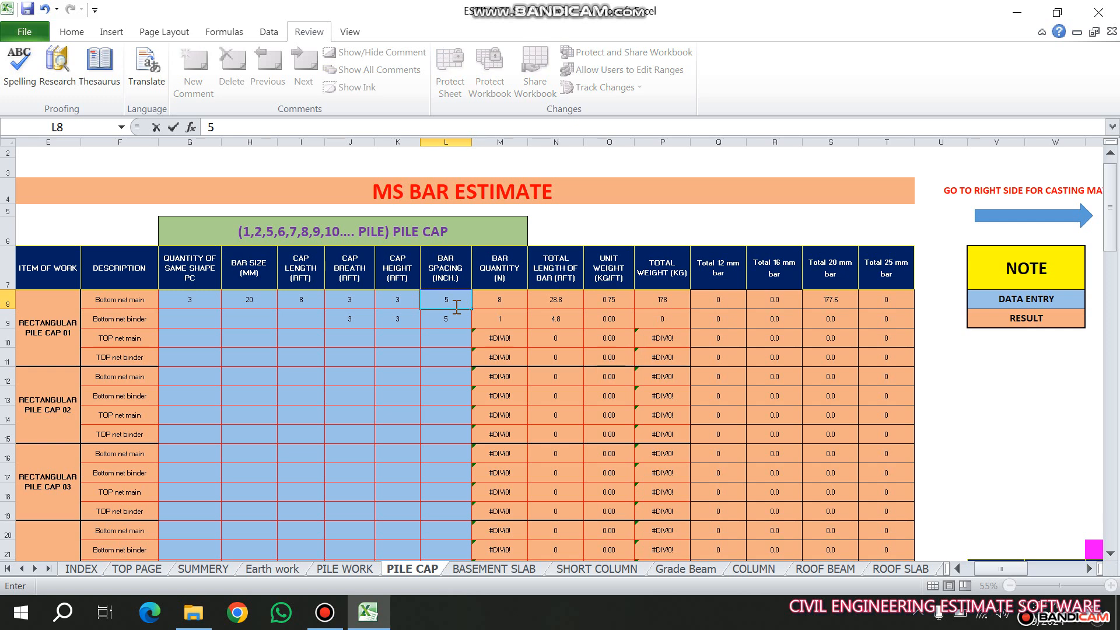
key(Return)
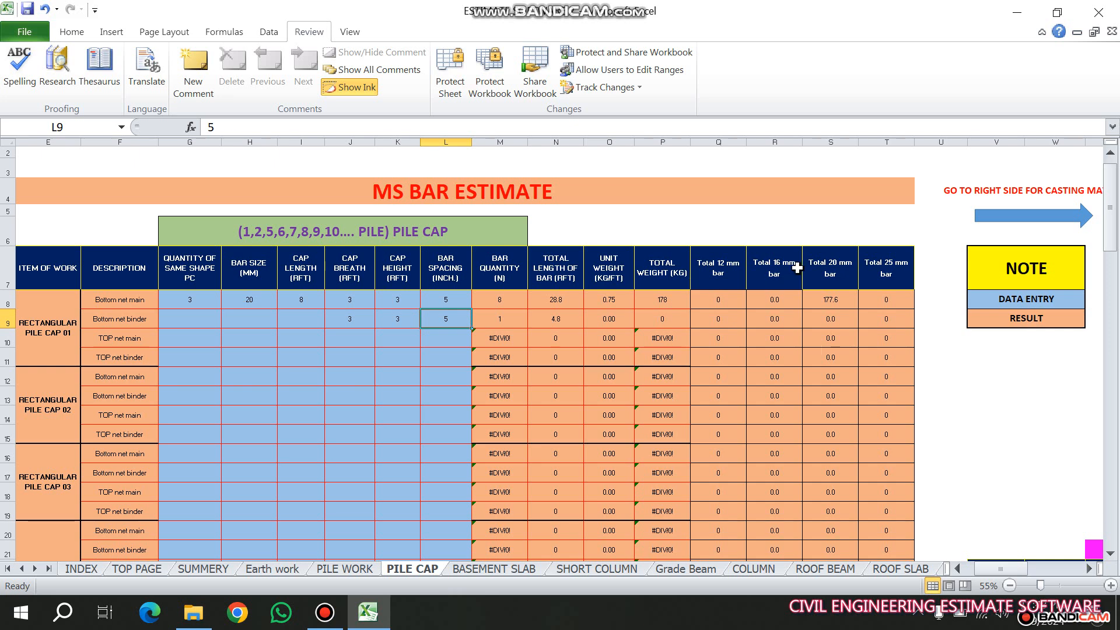
Step: Copy the bottom net main input values, from quantity through bar spacing, down into the bottom net binder row of Rectangular Pile Cap 01
click(825, 268)
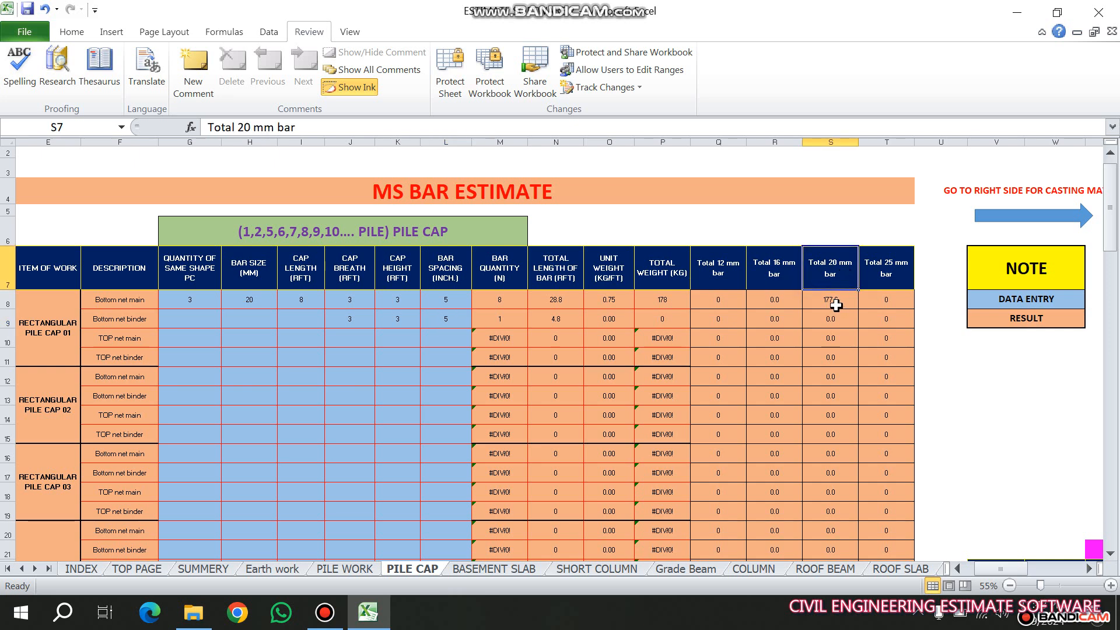
scroll(833, 302, up, 2)
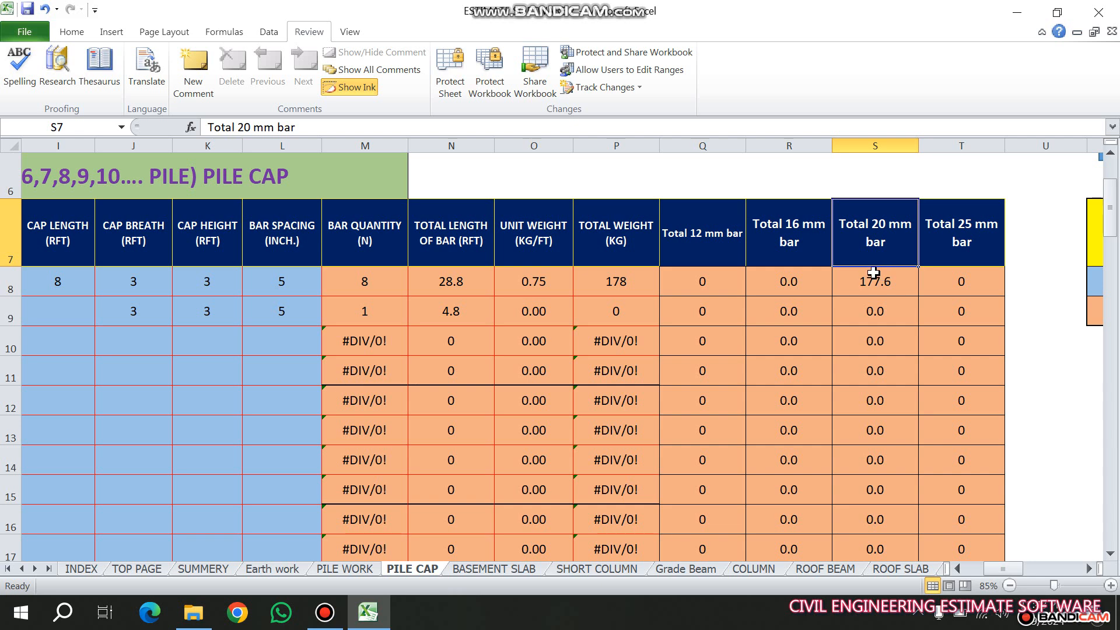
scroll(868, 278, down, 2)
scroll(870, 277, up, 3)
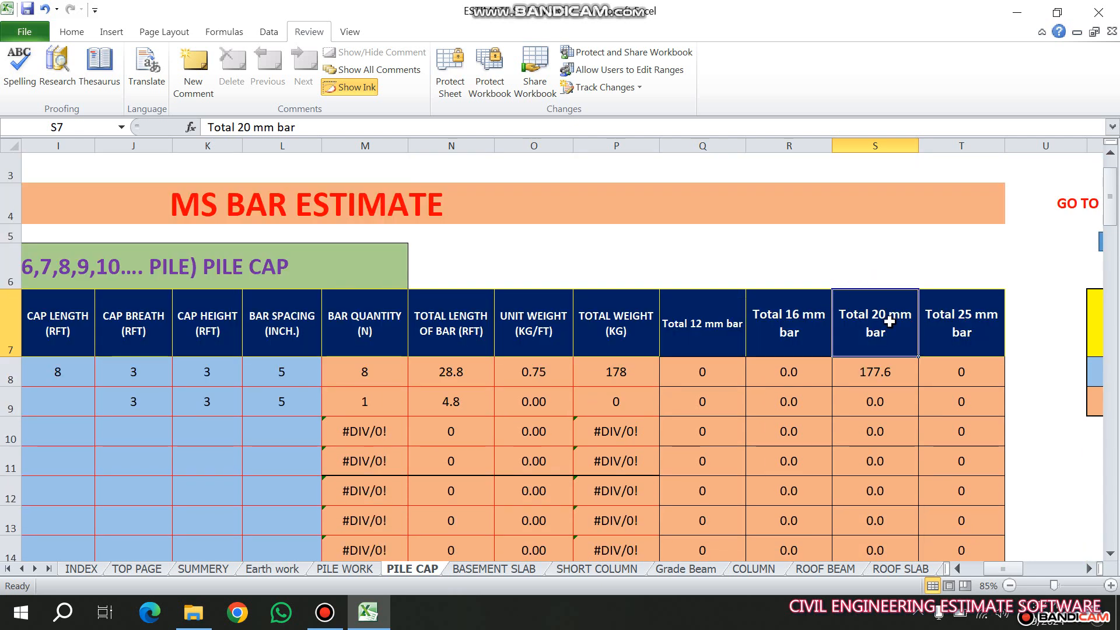
drag(999, 566, 964, 565)
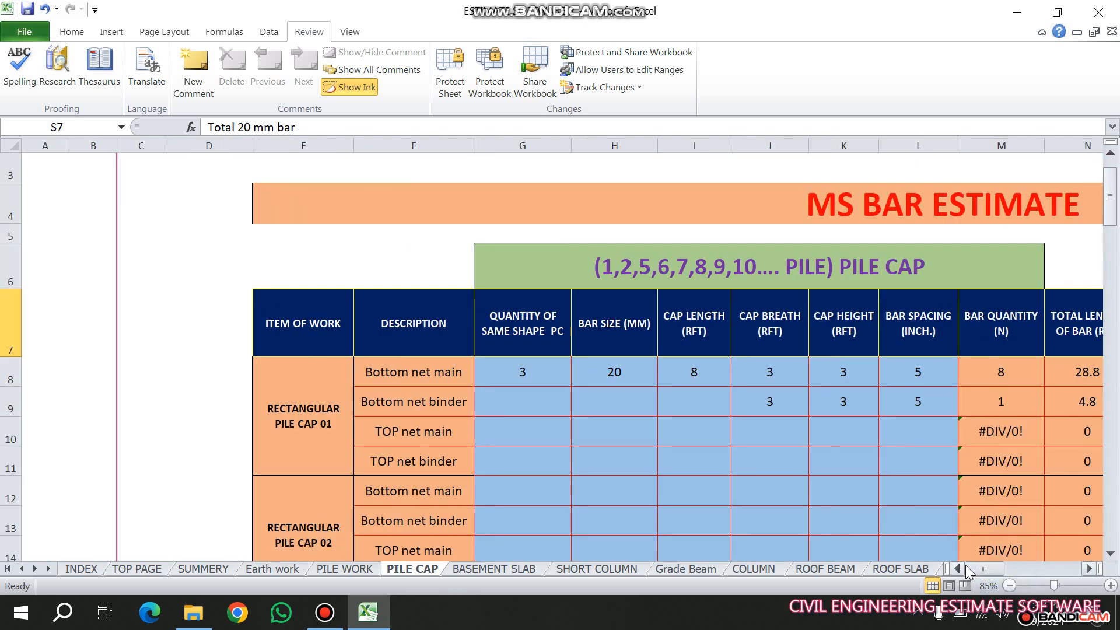
click(535, 404)
click(565, 369)
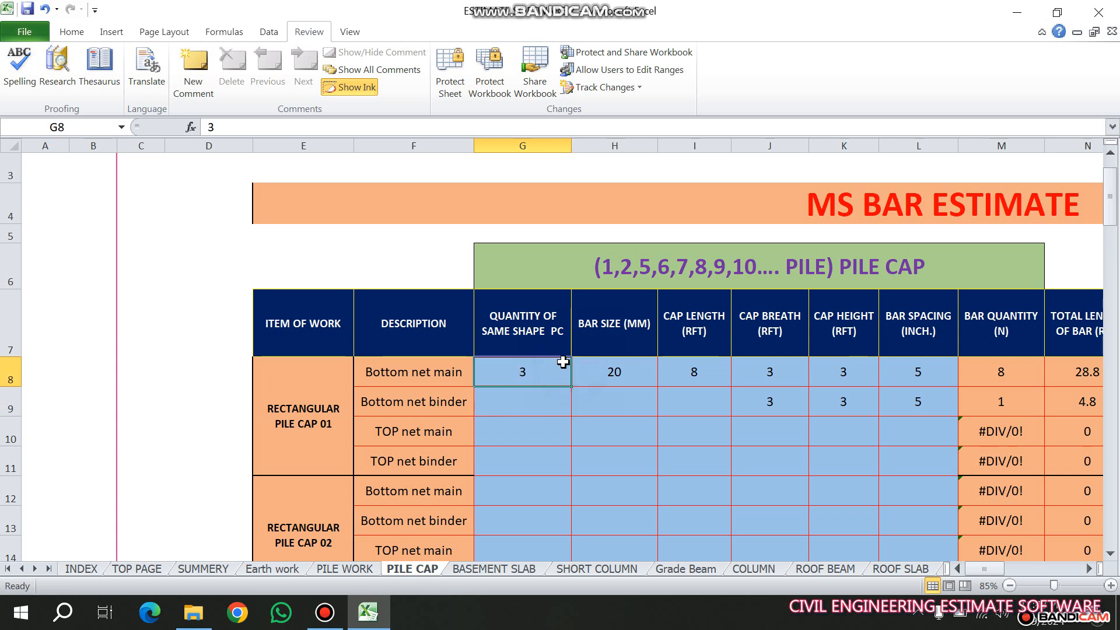
drag(566, 385, 958, 417)
click(555, 400)
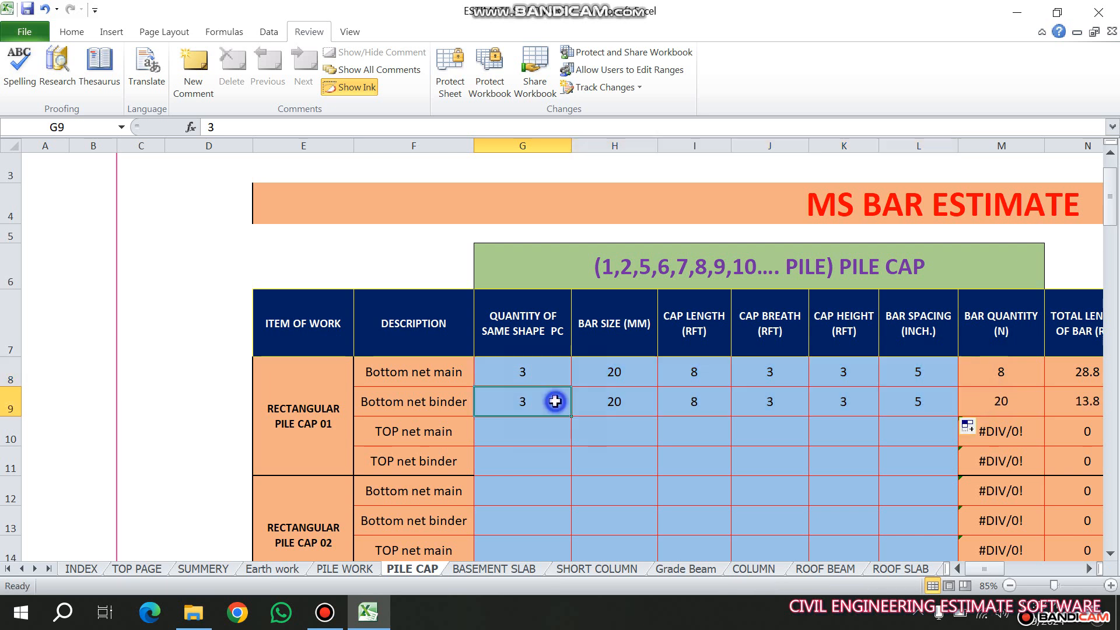
click(595, 397)
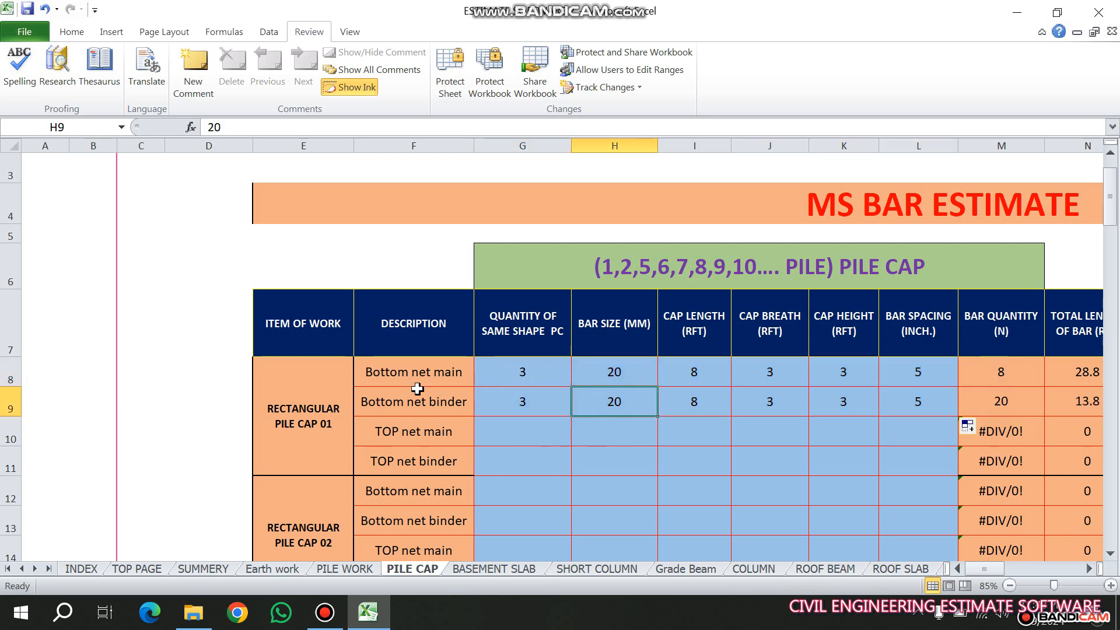
Step: Set the bottom net binder bar size of Rectangular Pile Cap 01 to 16 mm and check the 16 mm bar results and total
text(16)
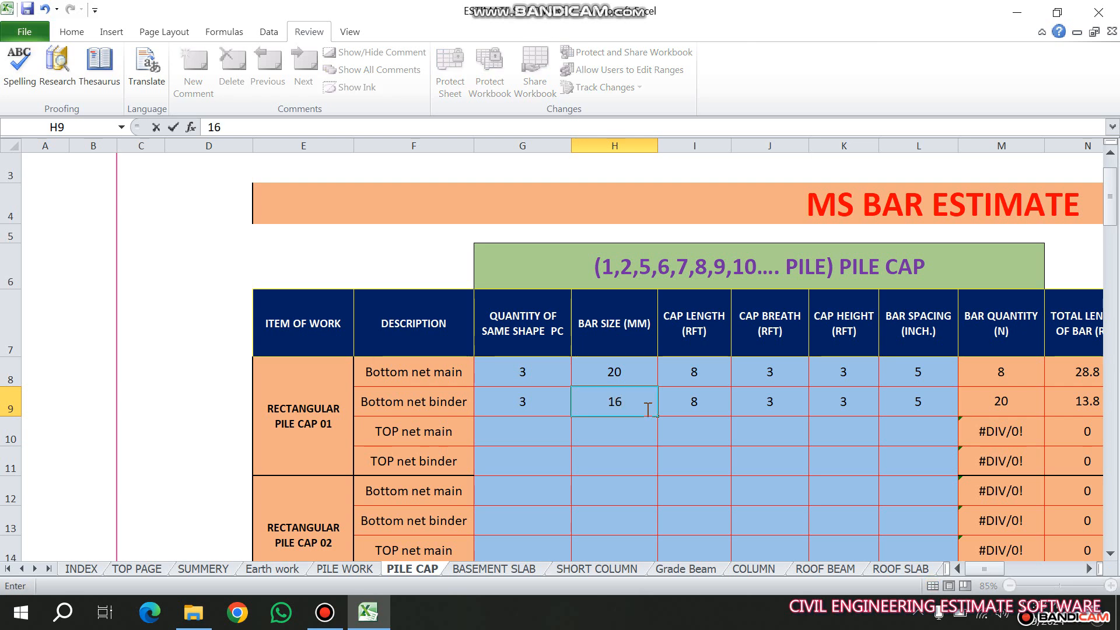
key(Return)
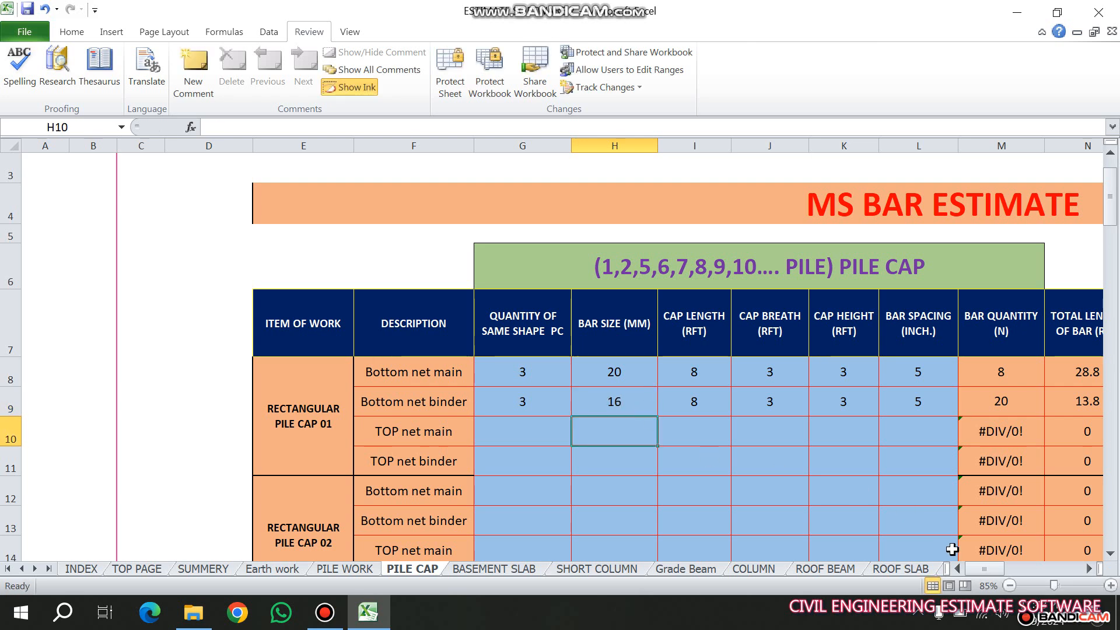
drag(988, 569, 1018, 575)
scroll(644, 368, down, 1)
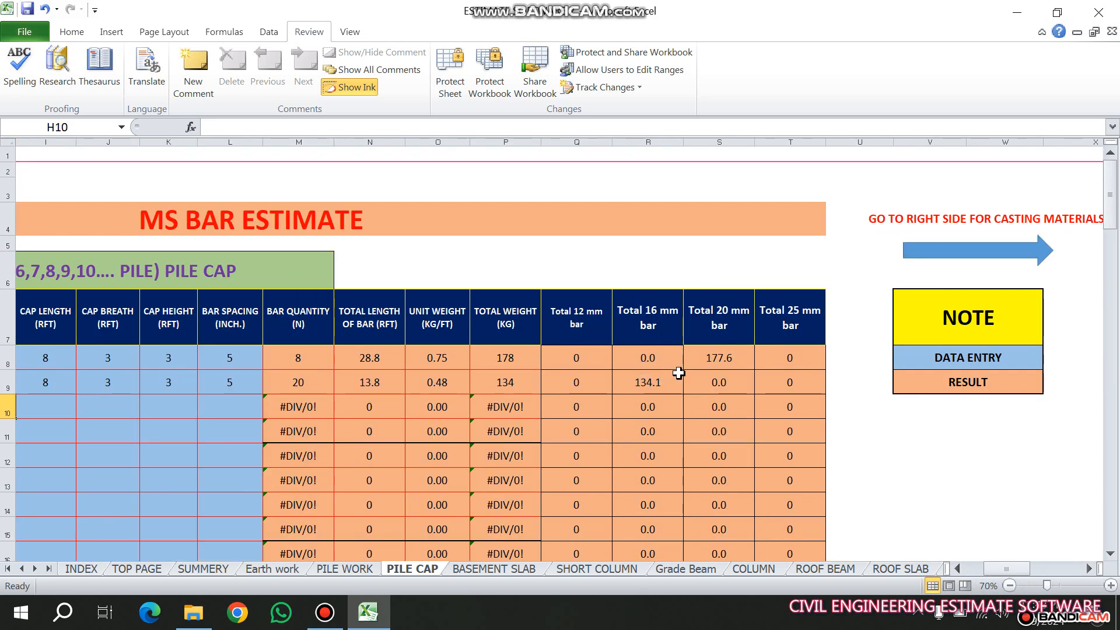
click(665, 314)
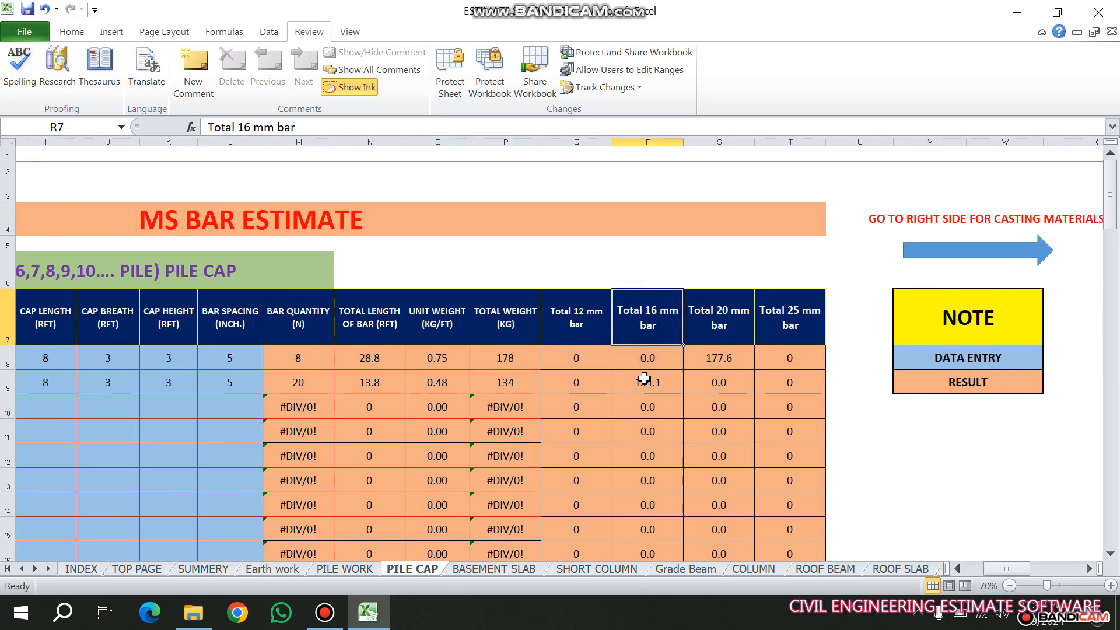
scroll(647, 358, down, 14)
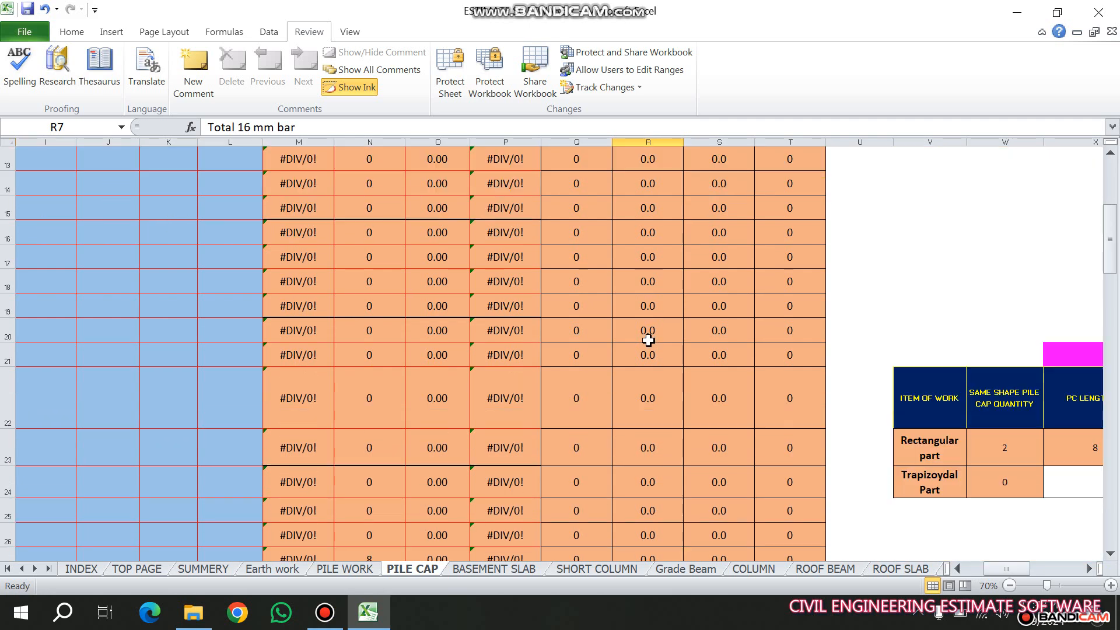
scroll(637, 345, down, 1)
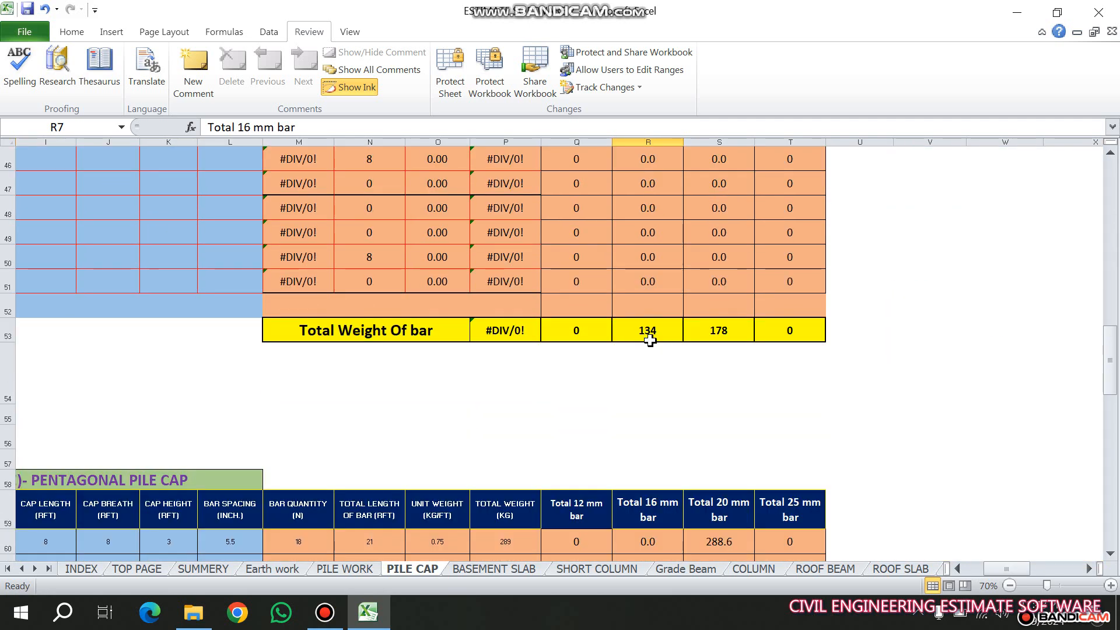
scroll(405, 338, up, 15)
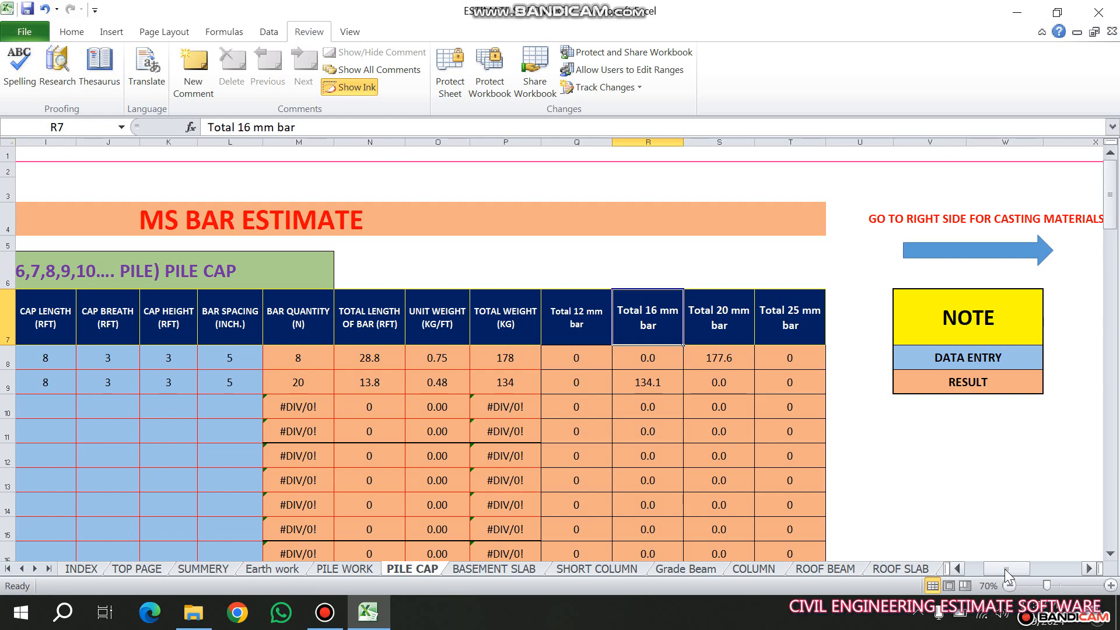
Step: In the casting materials estimate for square and rectangular pile caps, enter a cement ratio of 1 for Pile Cap 01
ctrl+scroll(574, 389, down, 2)
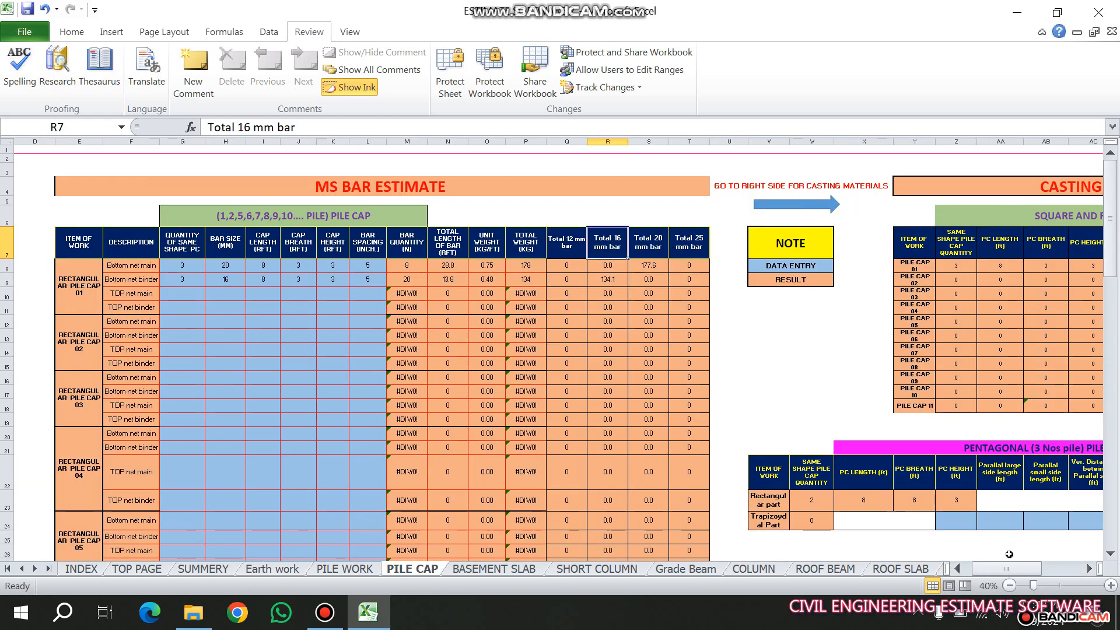
drag(980, 574, 1006, 575)
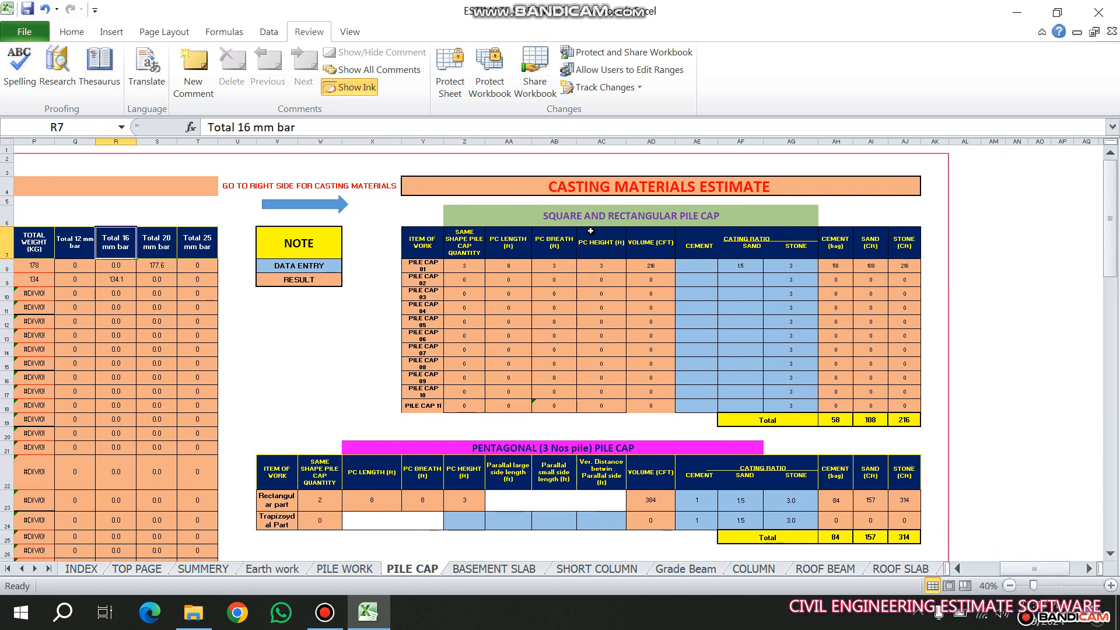
ctrl+scroll(594, 266, up, 1)
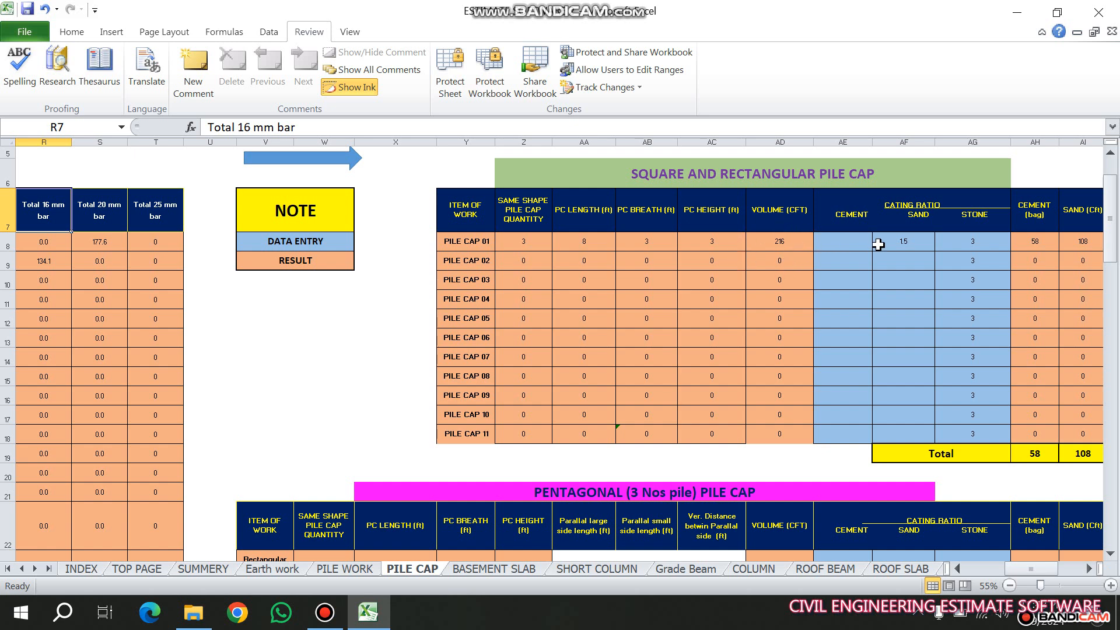
click(847, 250)
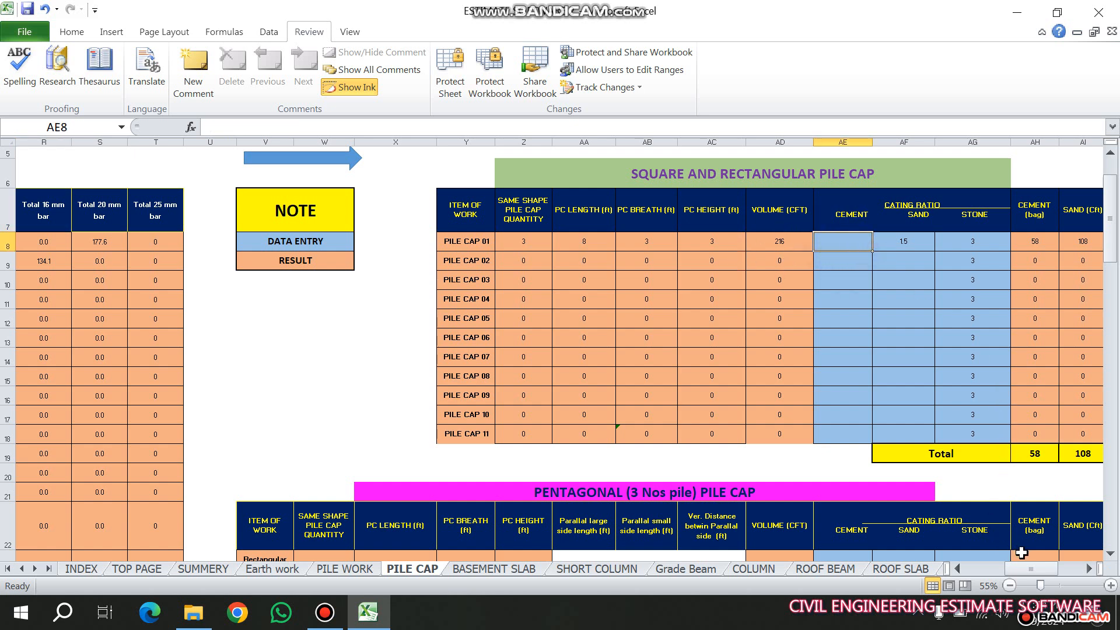
drag(1034, 565, 1043, 566)
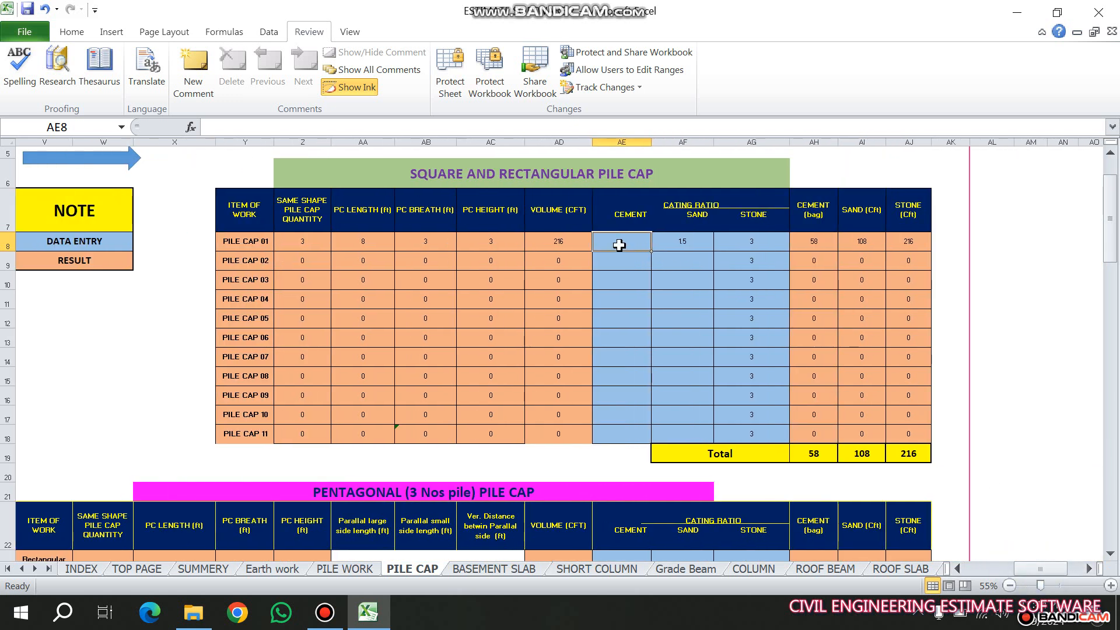
text(1)
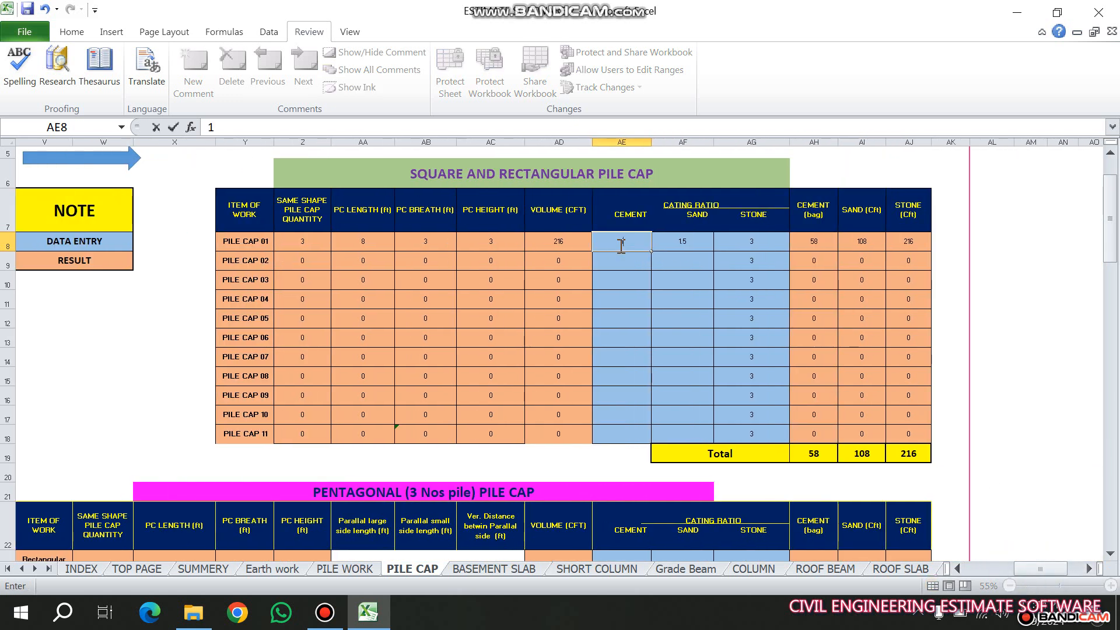
key(Tab)
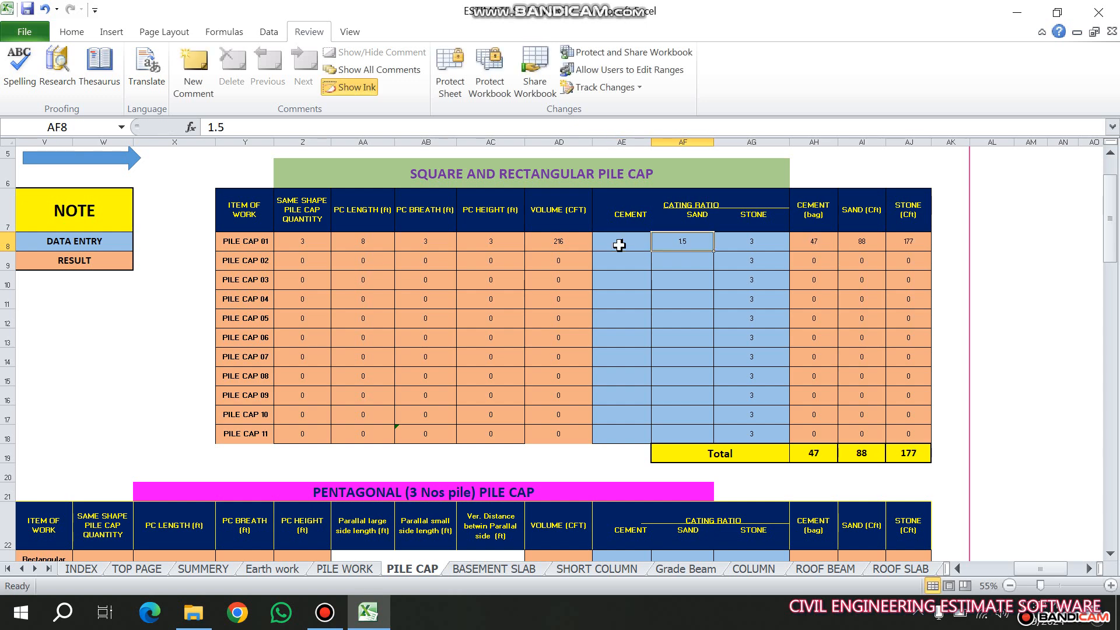
click(745, 239)
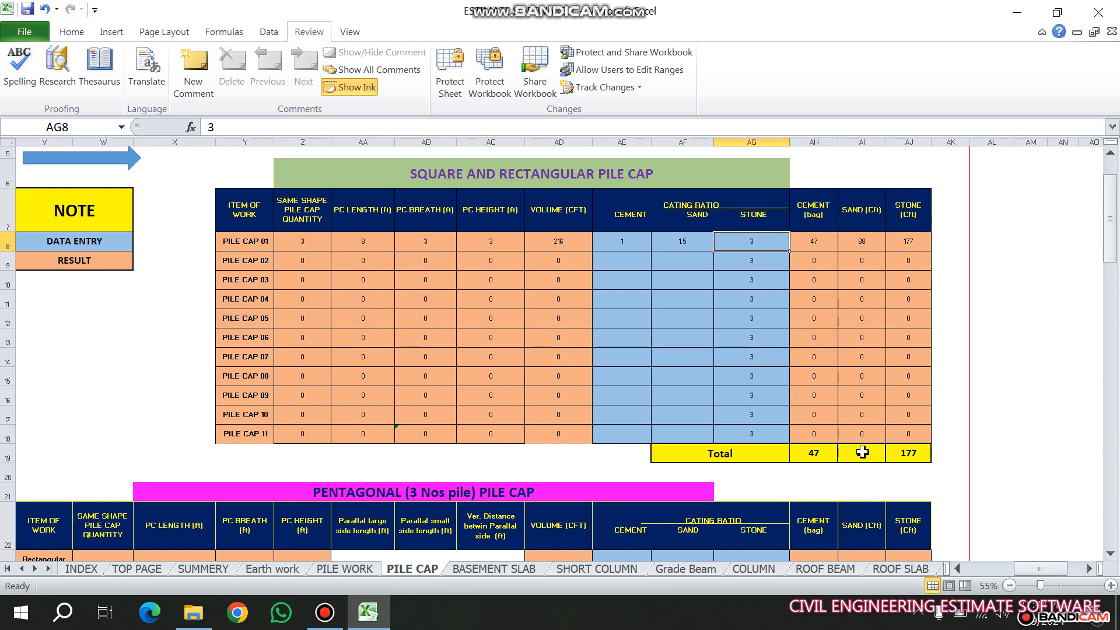
Step: Examine the Summery of Pile cap table, including how its cement quantity is calculated, and the bar weight totals above it
scroll(910, 227, down, 5)
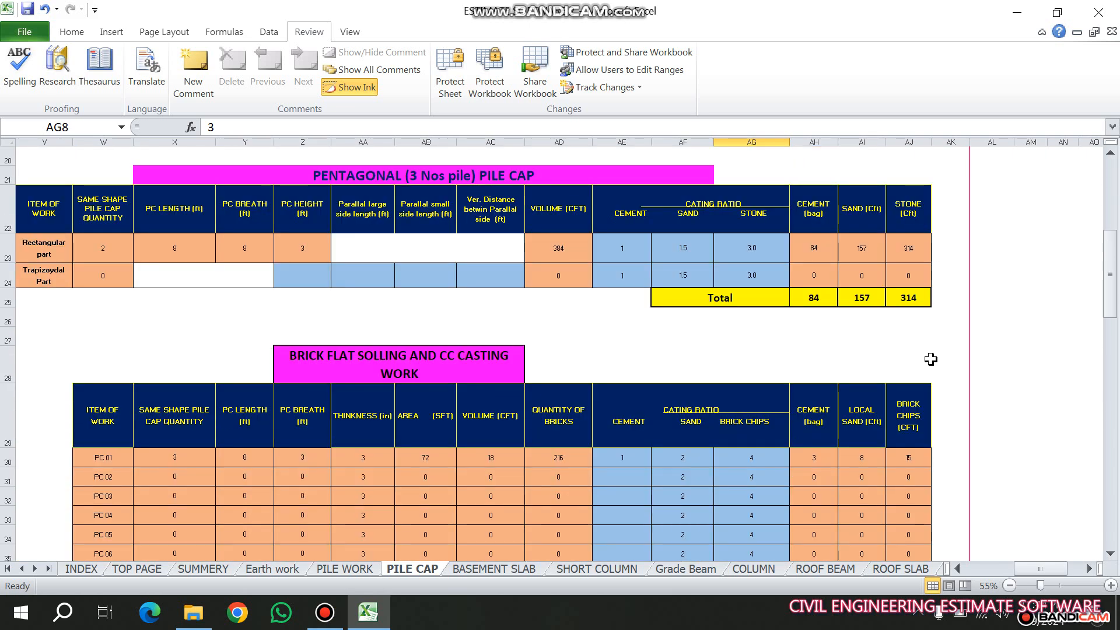
drag(1039, 568, 986, 567)
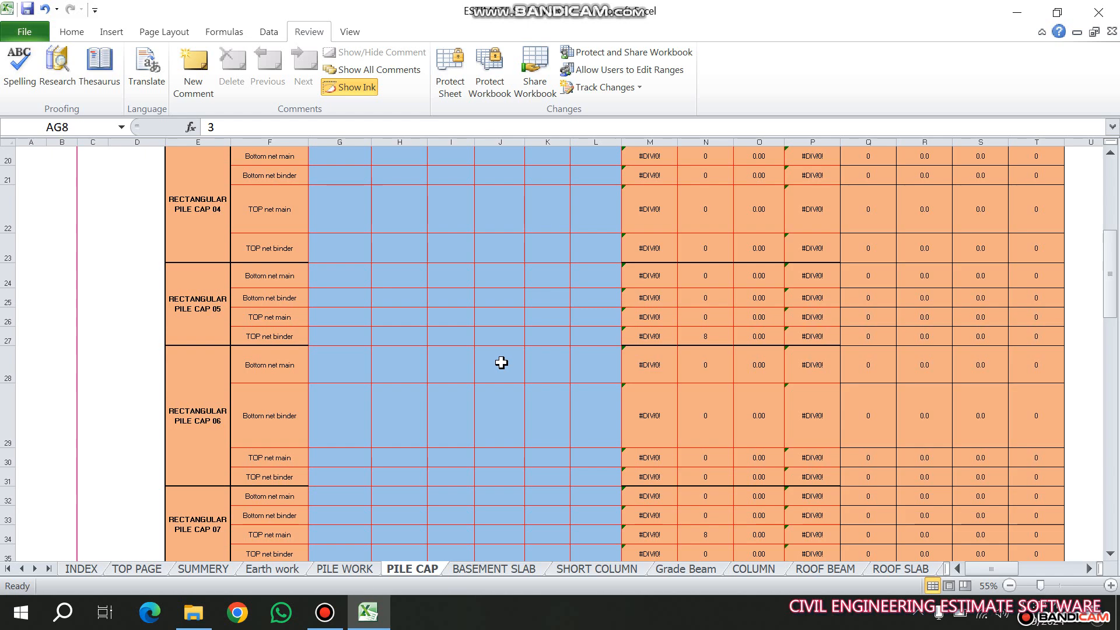
scroll(501, 363, down, 15)
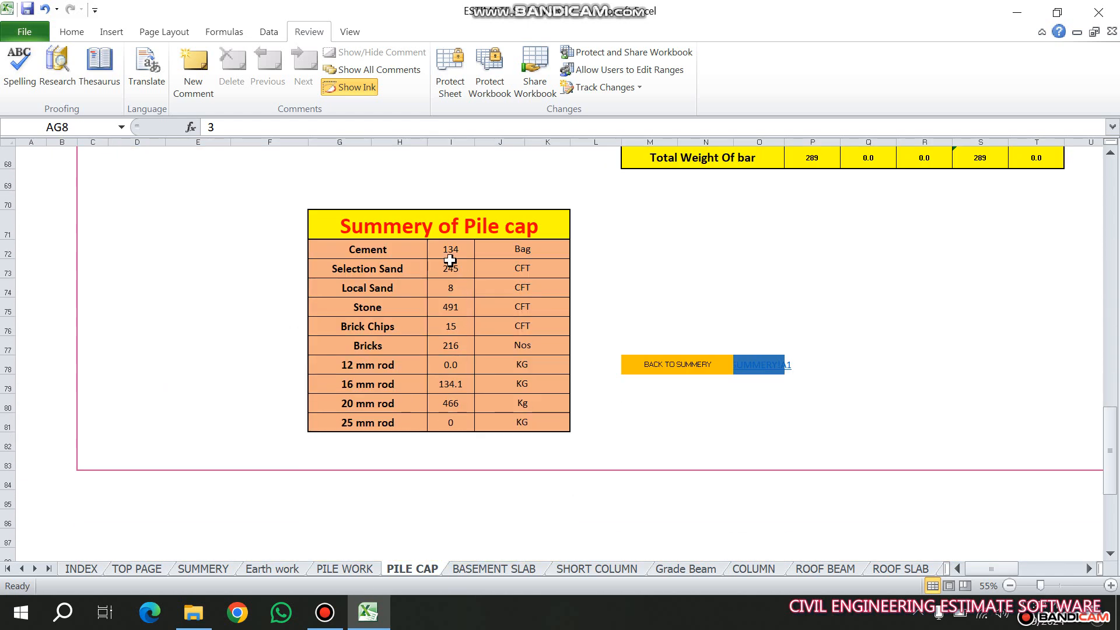
click(448, 255)
scroll(447, 254, up, 5)
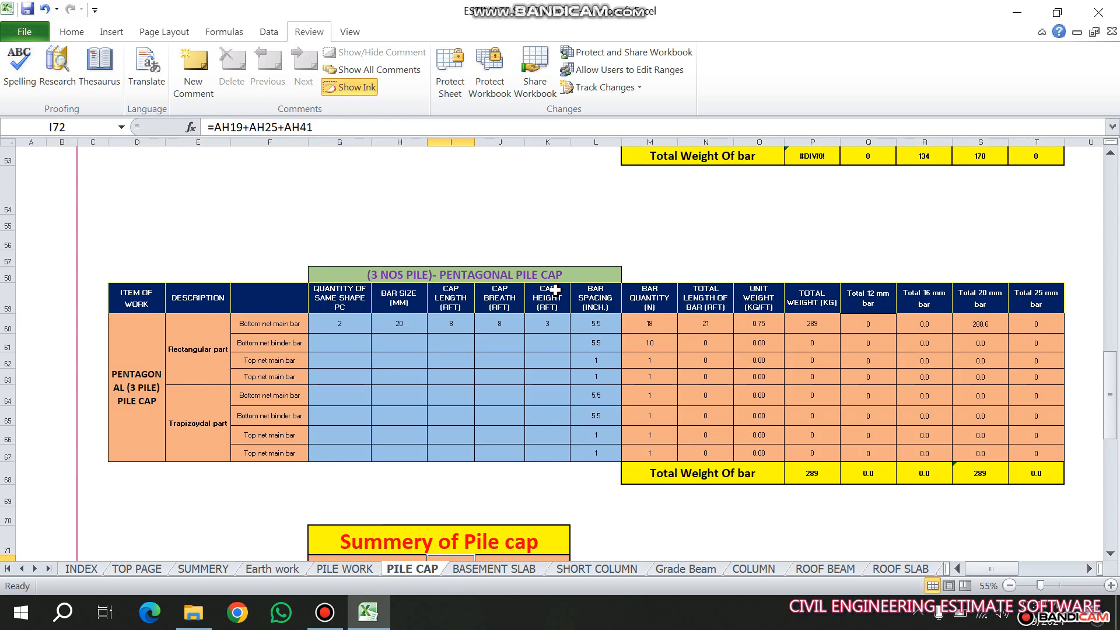
scroll(375, 327, up, 6)
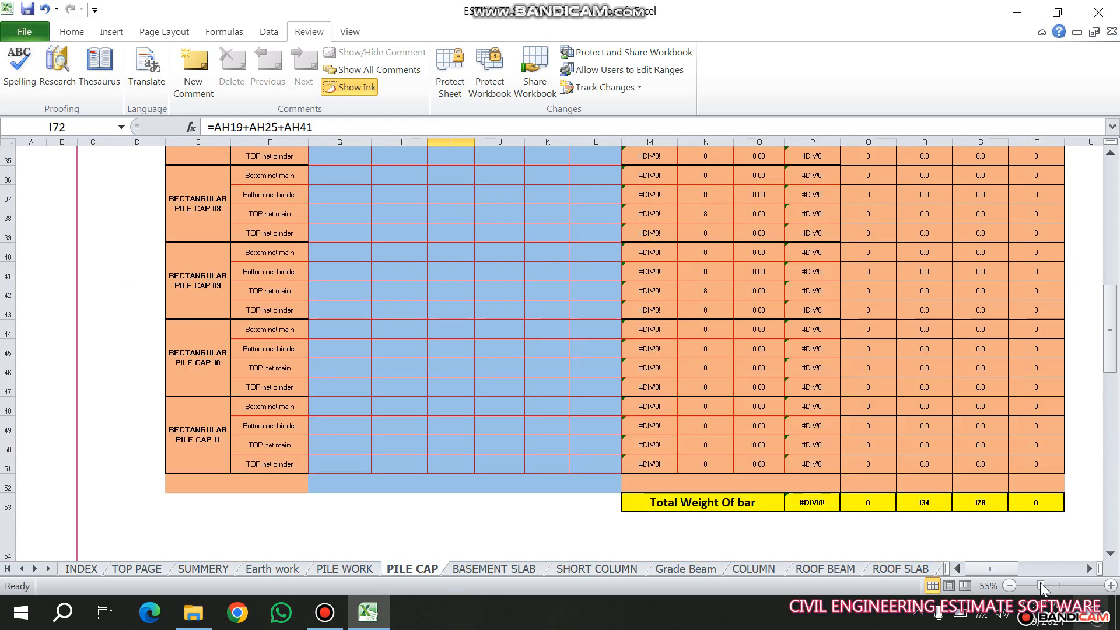
Step: Compare the brick flat solling and CC casting table with the Rectangular Pile Cap 01 inputs and the casting materials estimate
drag(992, 569, 1026, 569)
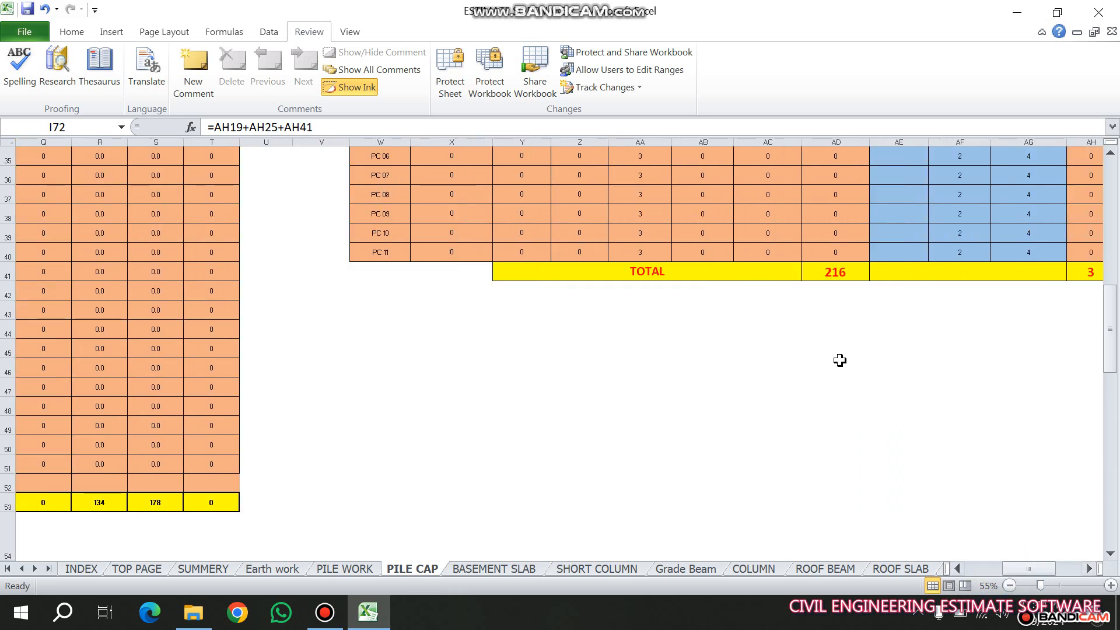
scroll(839, 360, up, 5)
scroll(839, 360, up, 1)
scroll(796, 375, down, 3)
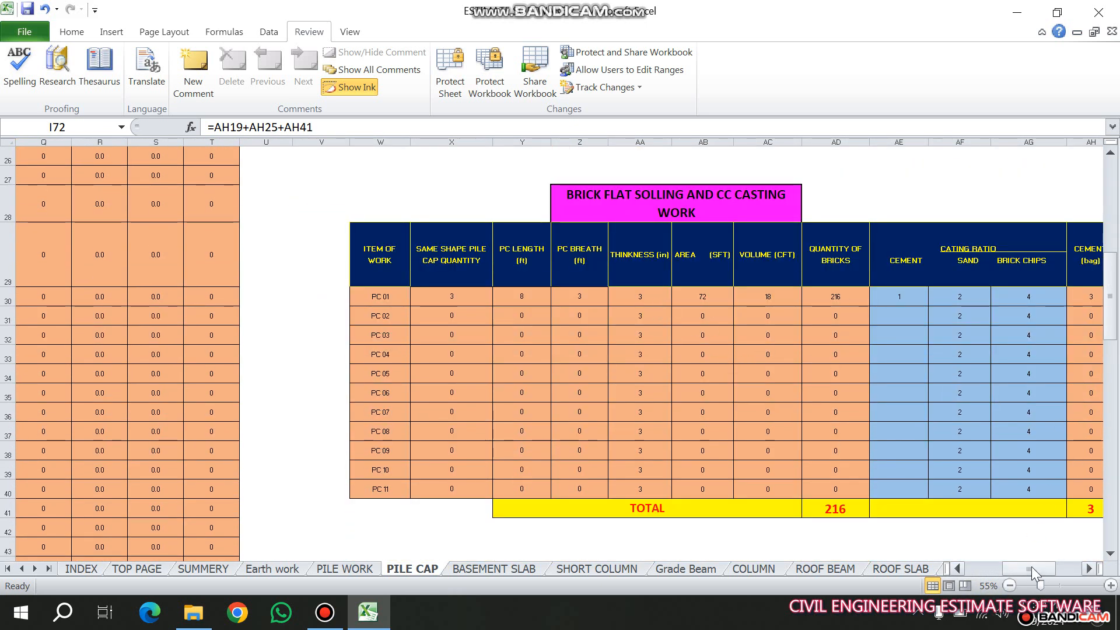
drag(1029, 569, 1036, 569)
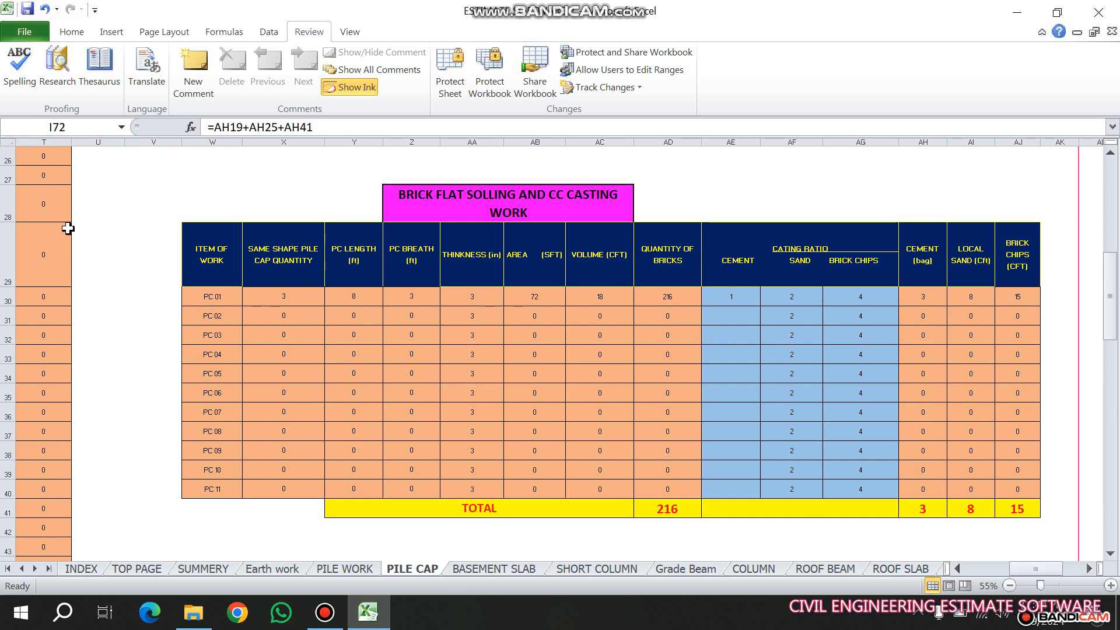
drag(1041, 569, 992, 568)
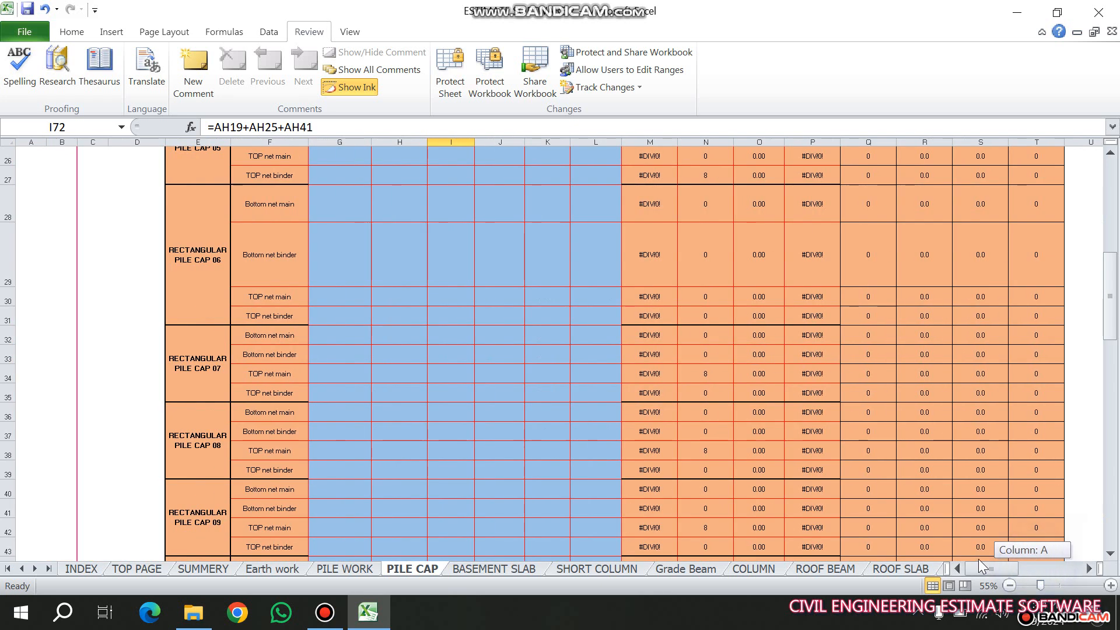
scroll(596, 385, up, 6)
click(358, 309)
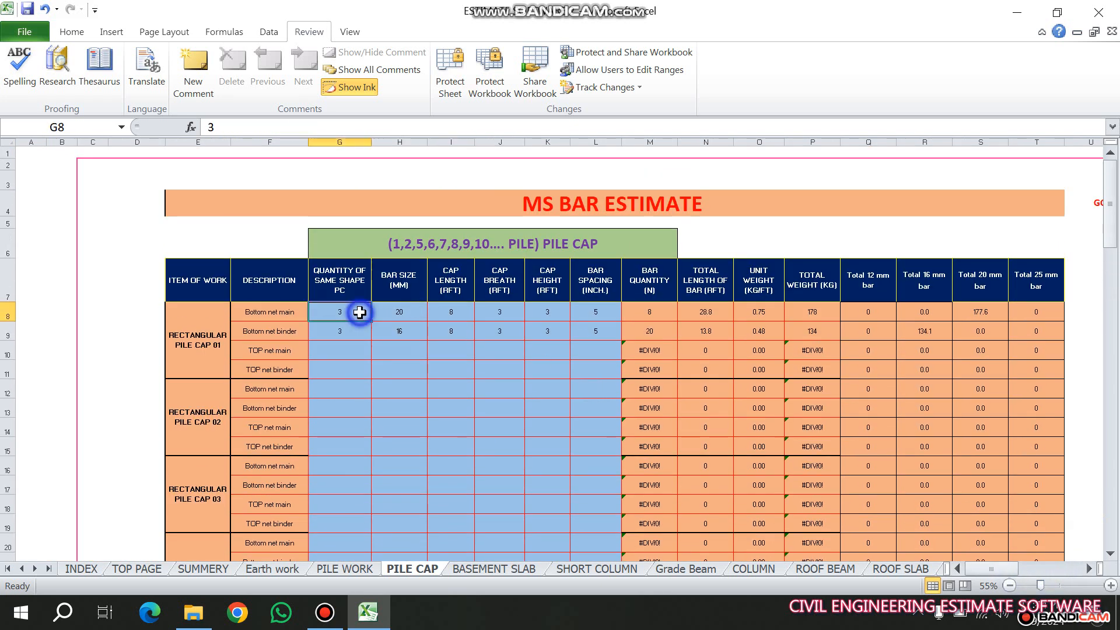
drag(987, 567, 1031, 566)
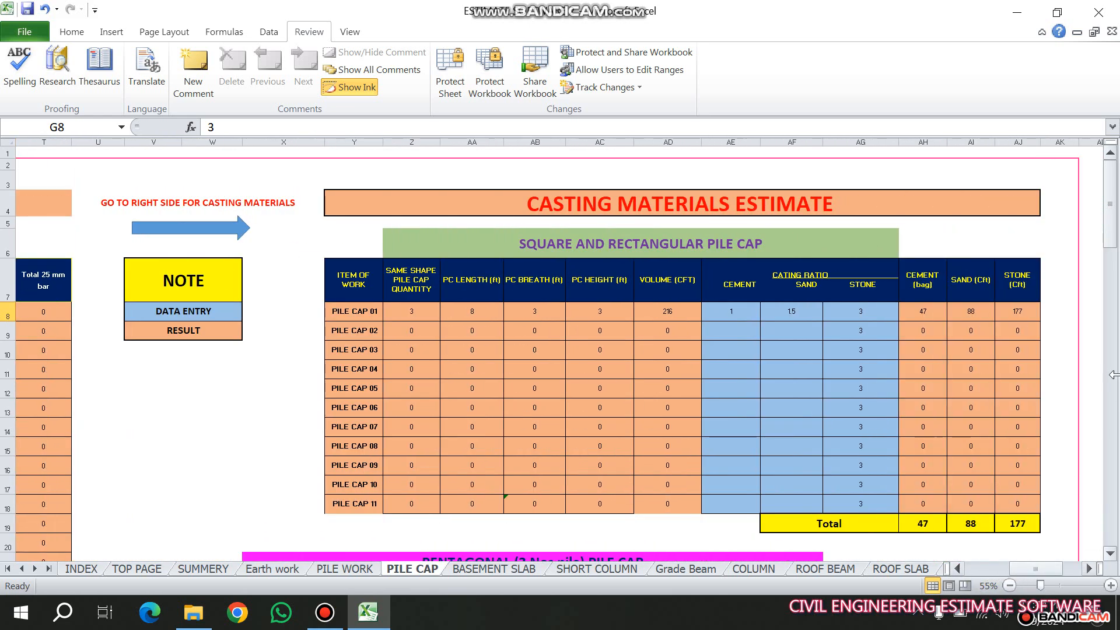
drag(1111, 242, 1111, 342)
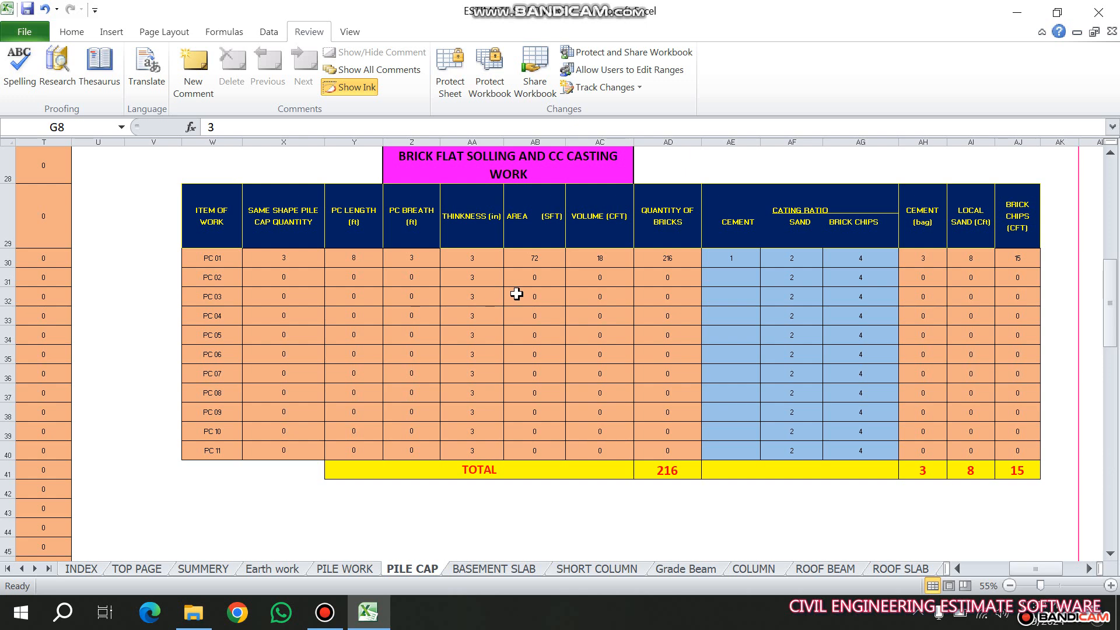
Step: Check PC 01's same-shape quantity, cement and sand ratio cells in the brick flat solling table, and enter a brick chips ratio of 4
click(304, 264)
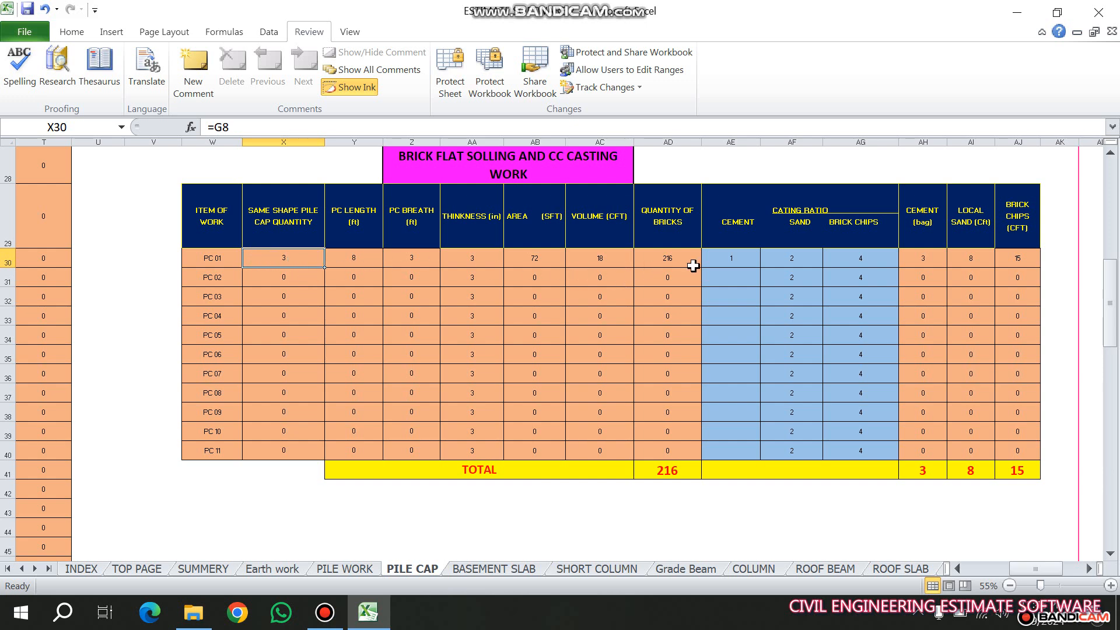
click(717, 257)
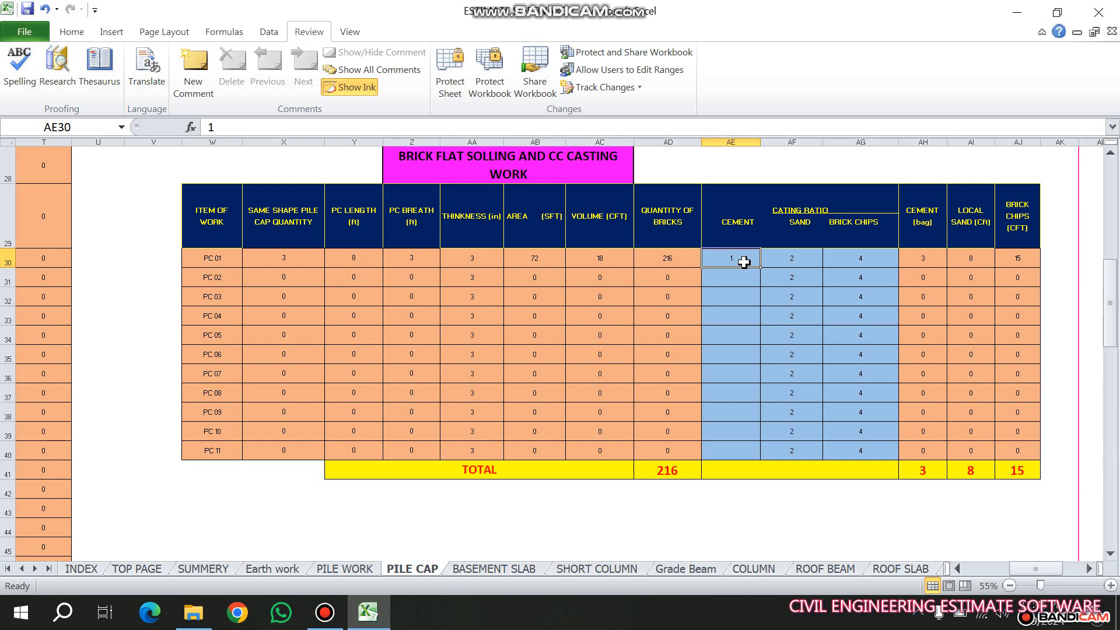
click(803, 264)
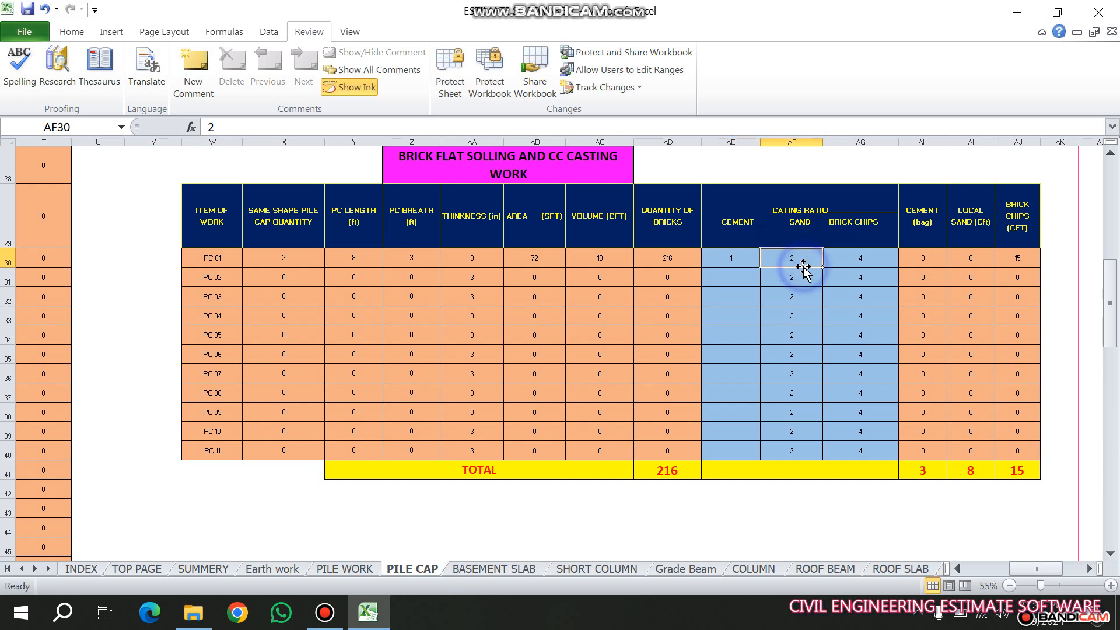
click(844, 264)
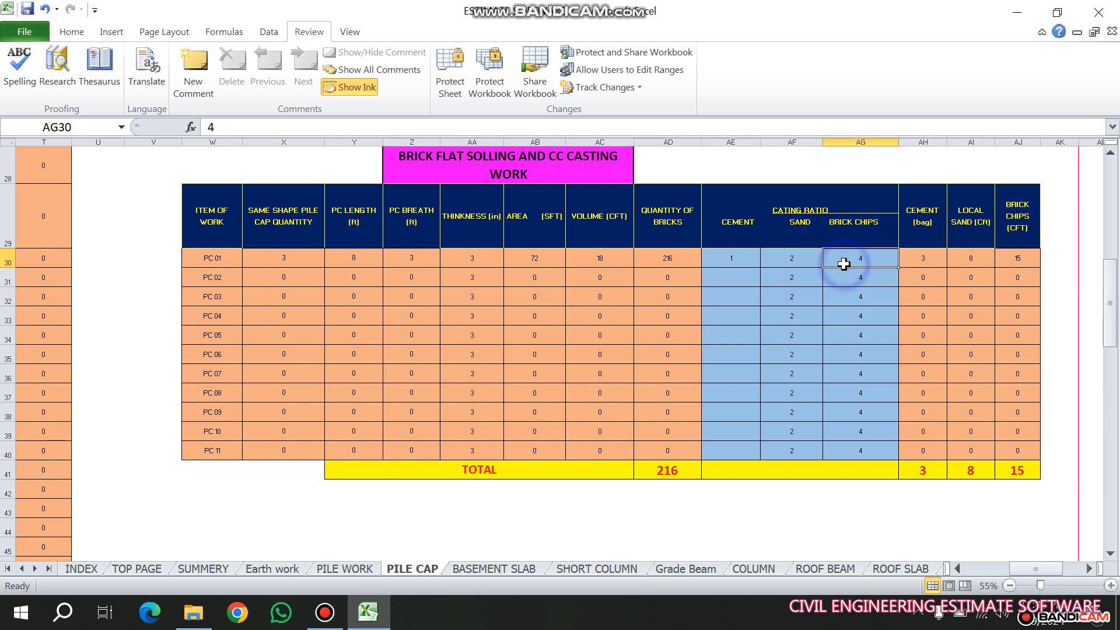
text(4)
click(810, 354)
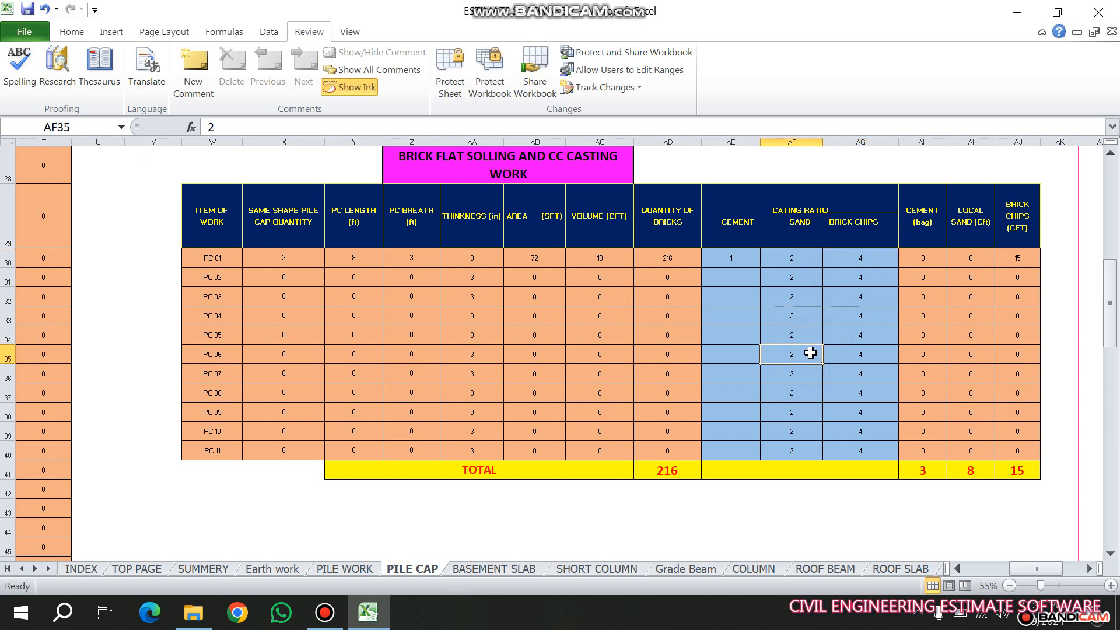
key(Down)
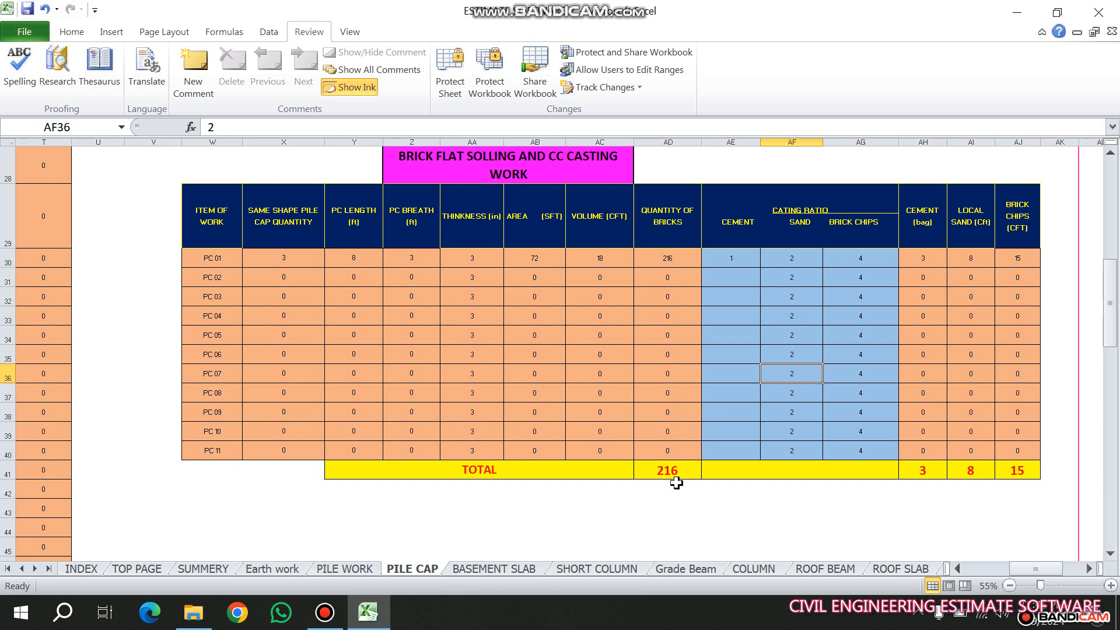
Step: Review the material and rod quantities in the Summery of Pile cap table
drag(1044, 570, 1006, 572)
scroll(467, 445, down, 12)
scroll(399, 380, up, 1)
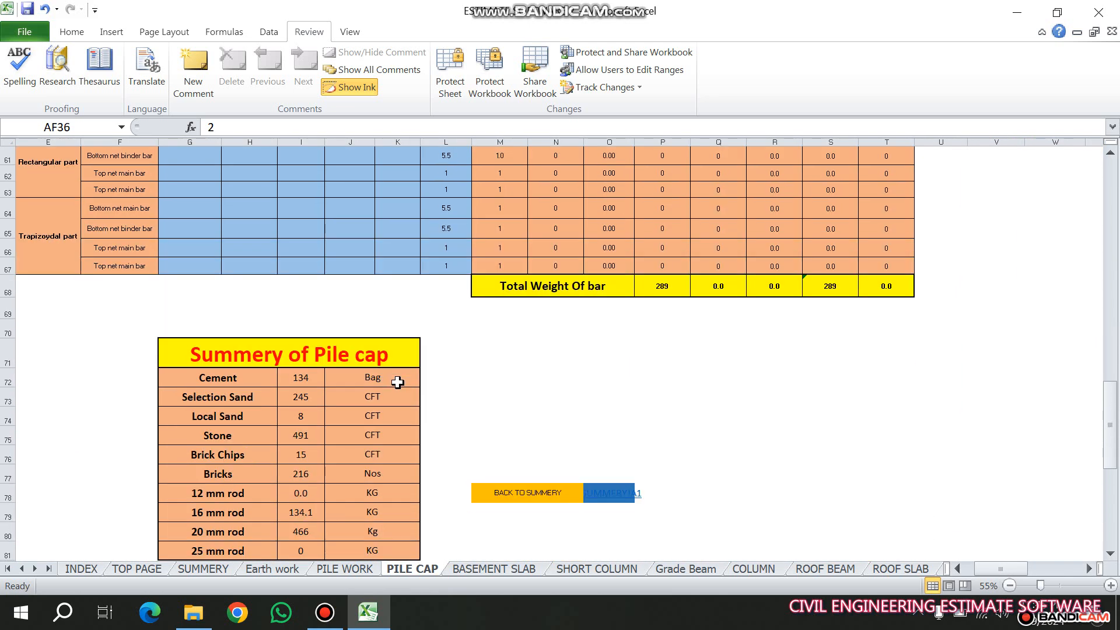
scroll(399, 380, down, 3)
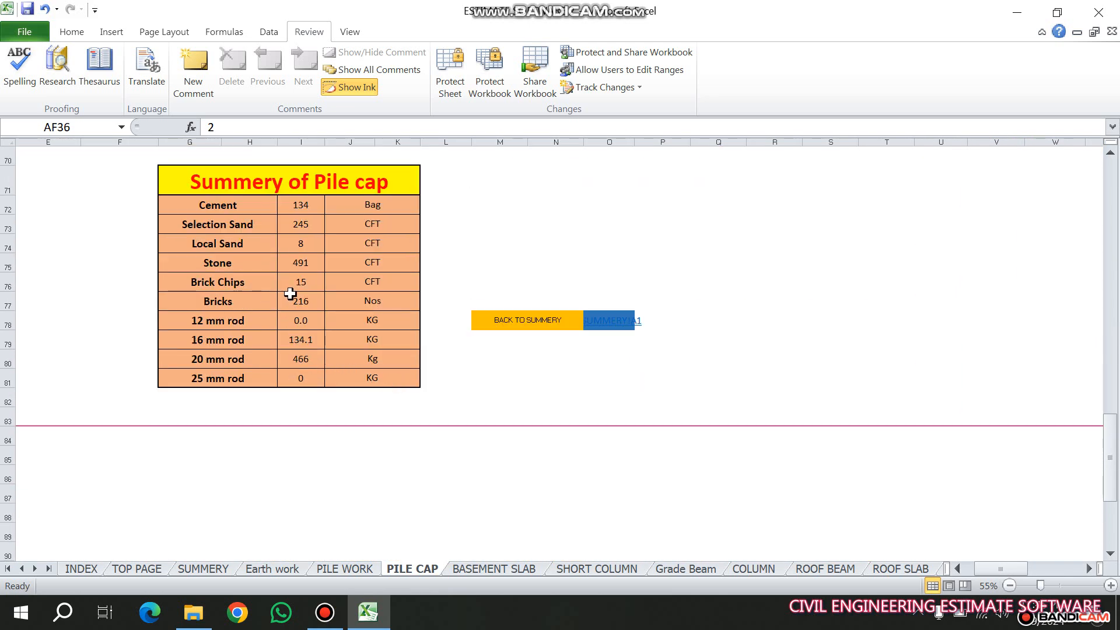
Step: In the pentagonal pile cap table, enter quantity 2 and bar size 20 mm for the rectangular part's bottom net main bar
scroll(327, 297, up, 6)
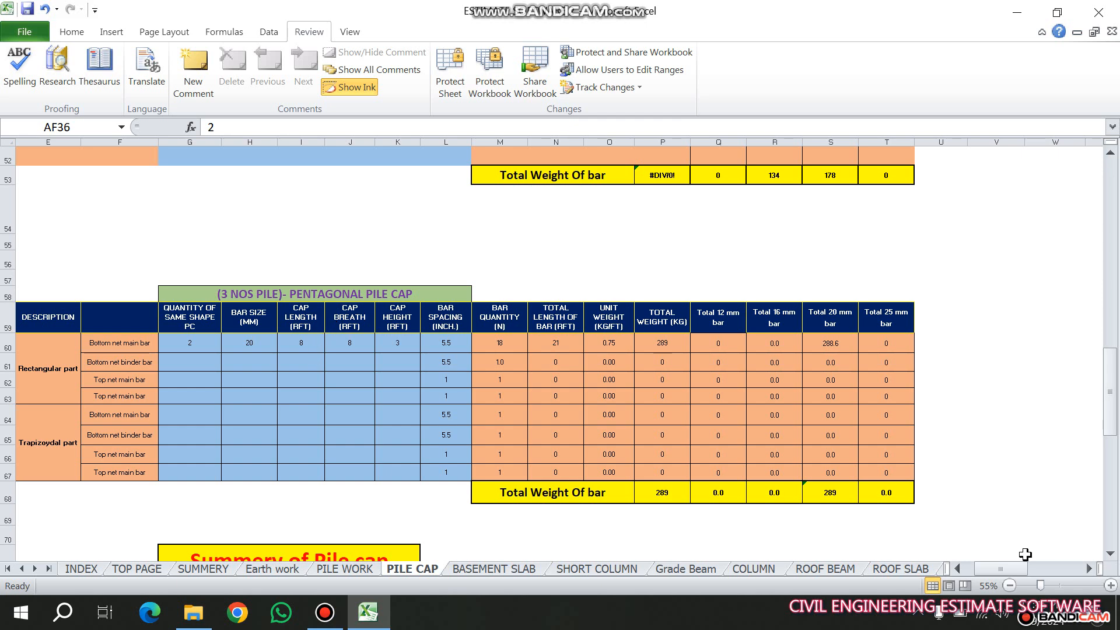
drag(994, 568, 976, 565)
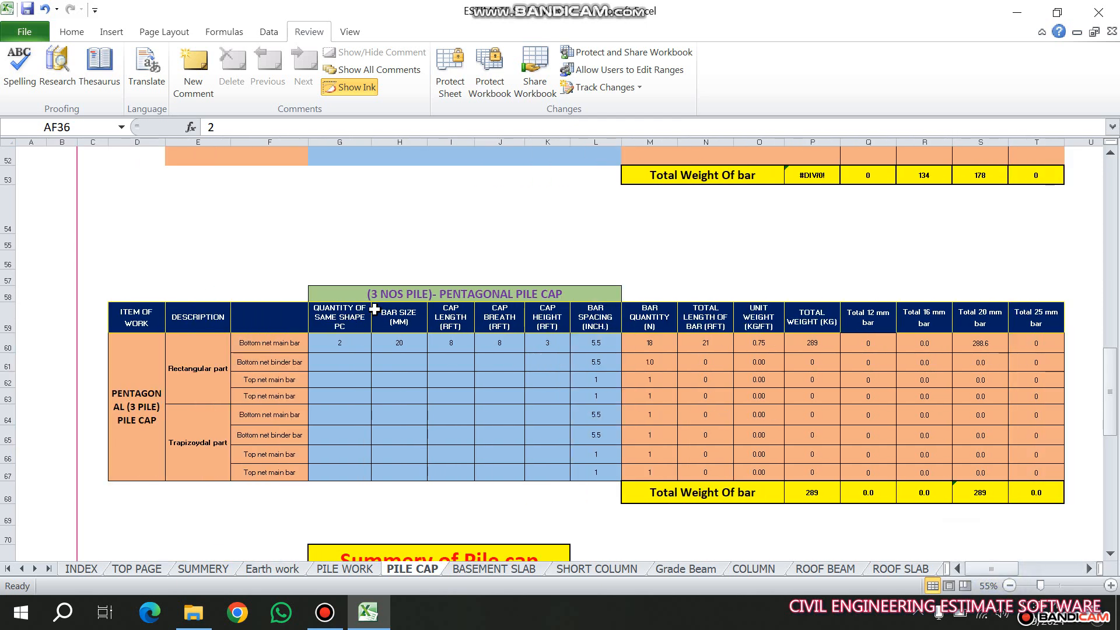
click(320, 279)
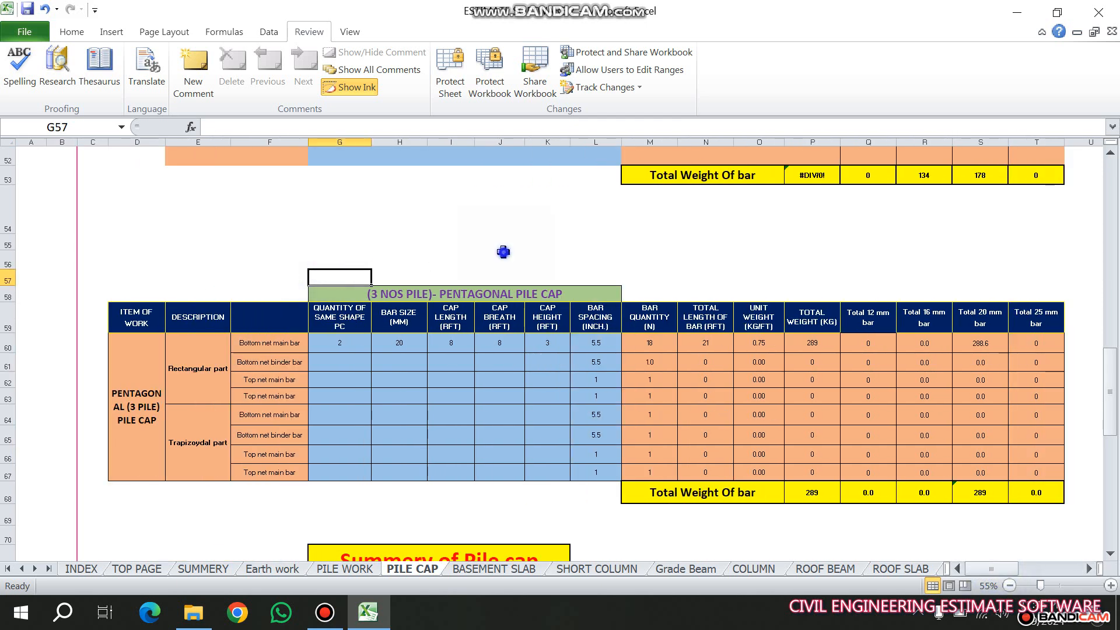
click(500, 259)
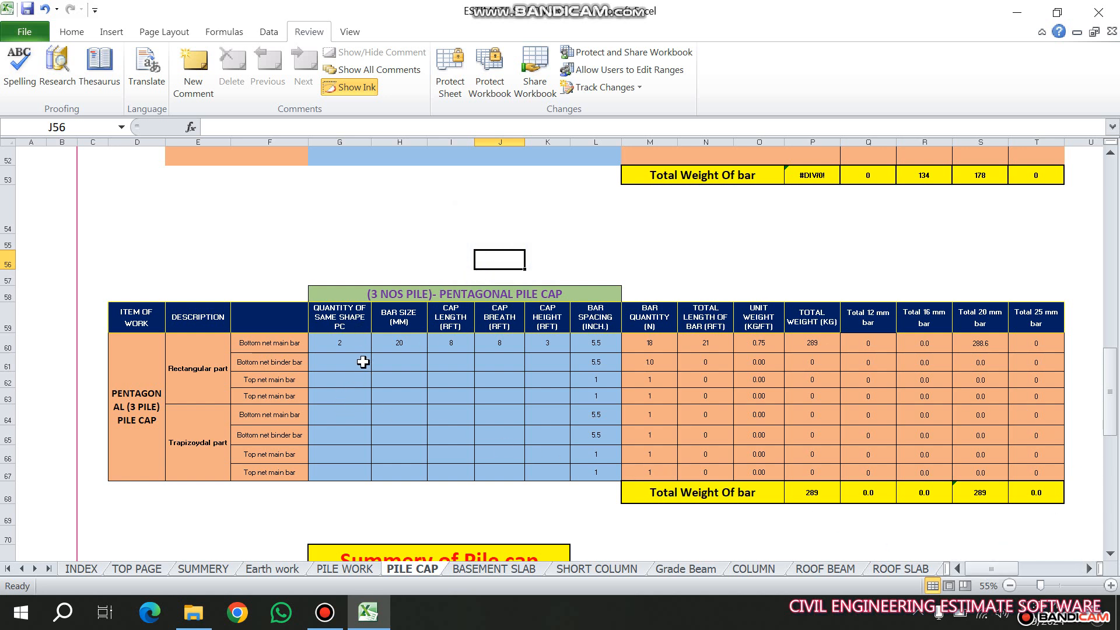
click(336, 343)
click(369, 407)
click(341, 349)
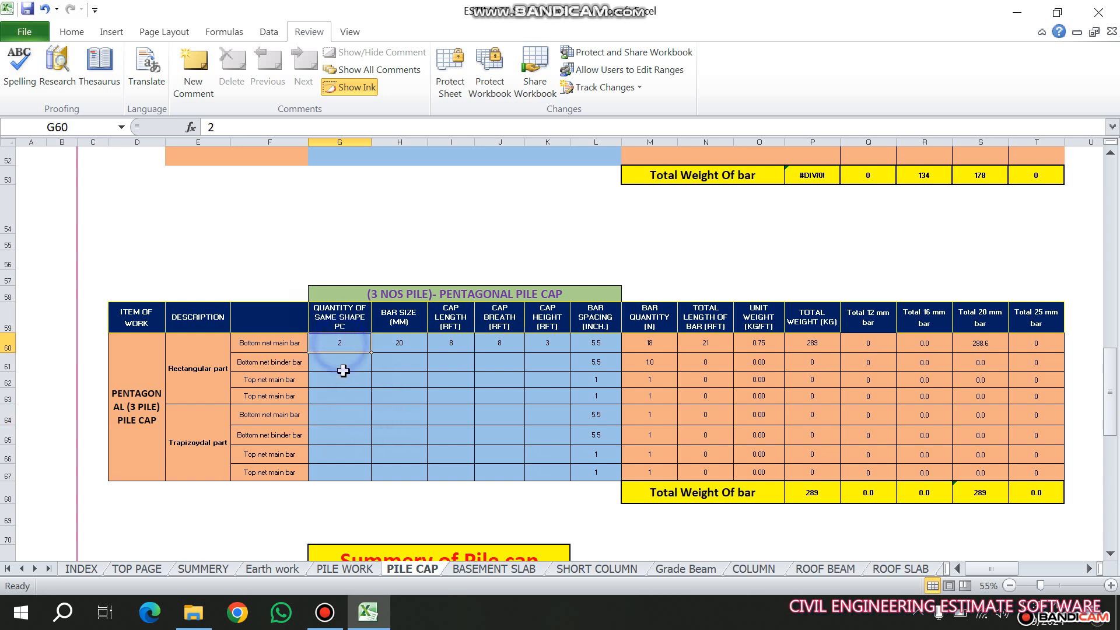
click(344, 376)
click(344, 342)
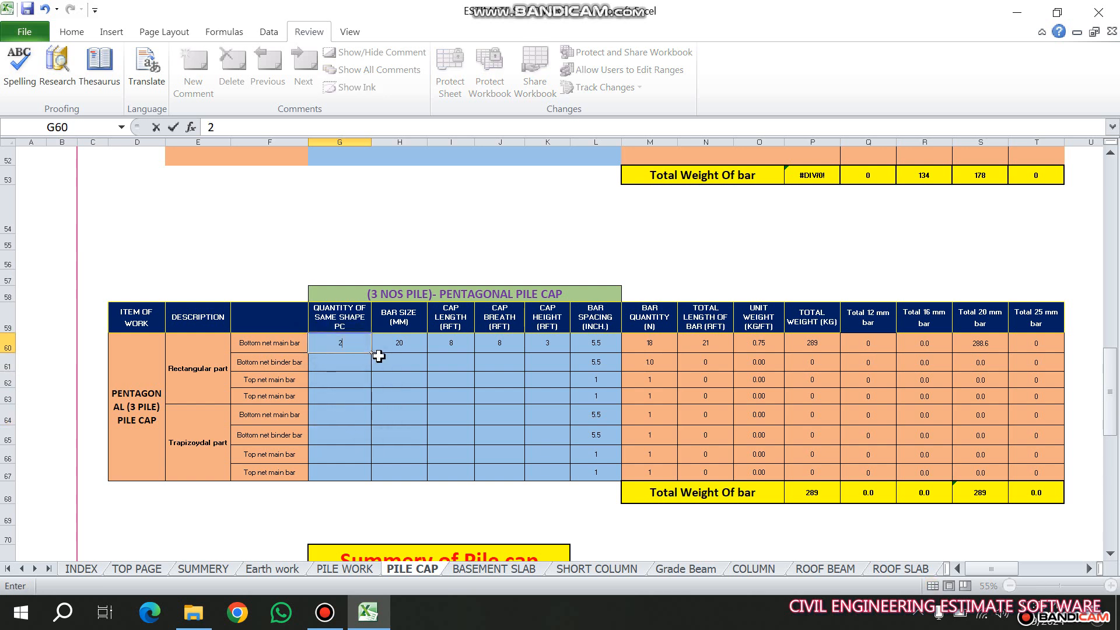
click(411, 345)
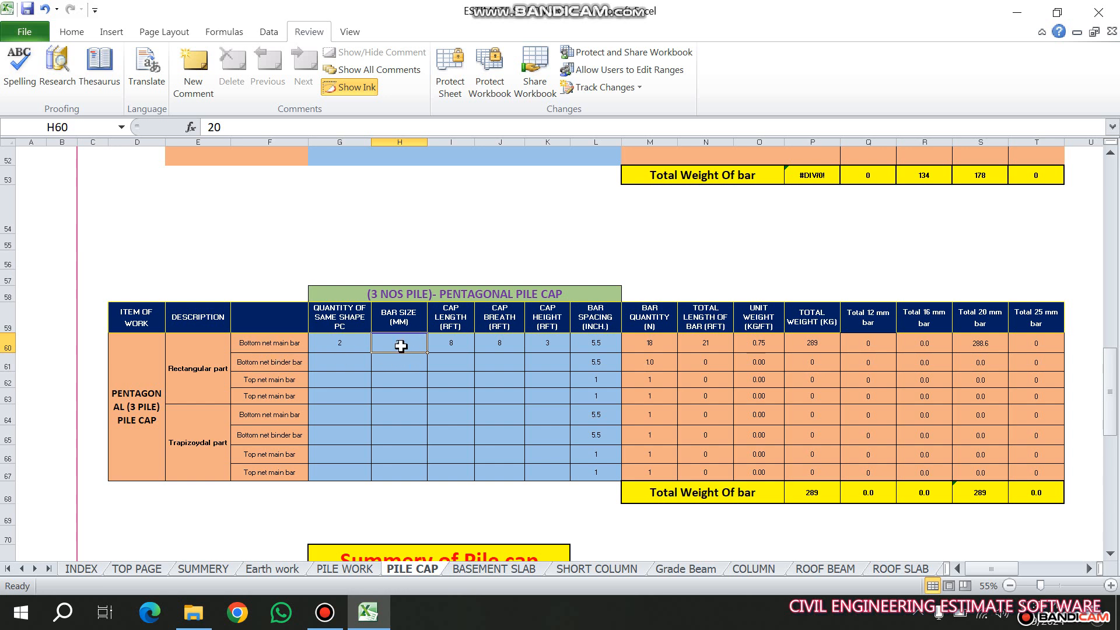
text(2)
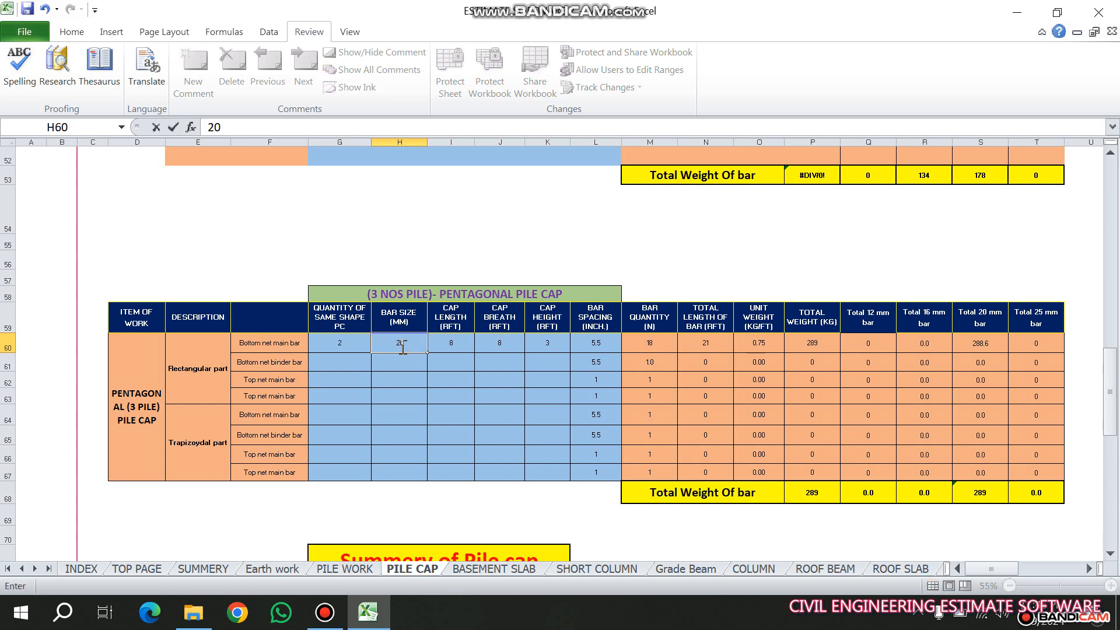
key(Tab)
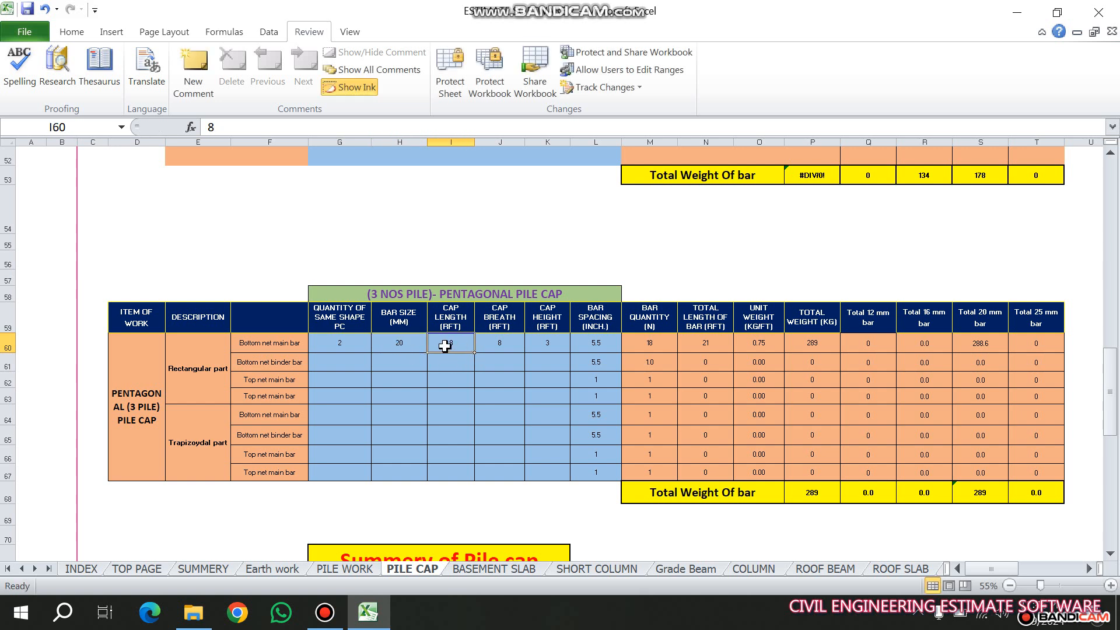
Step: Enter a cap height of 3 ft and a bar spacing of 5 inches for the pentagonal cap's bottom net main bar
click(518, 344)
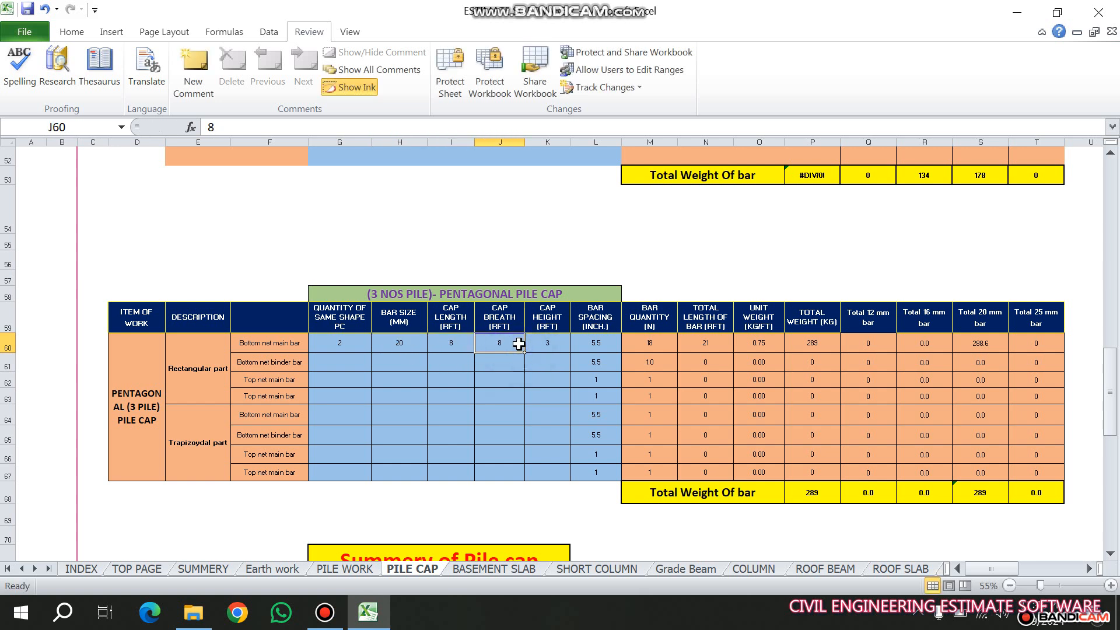
double_click(513, 344)
click(553, 347)
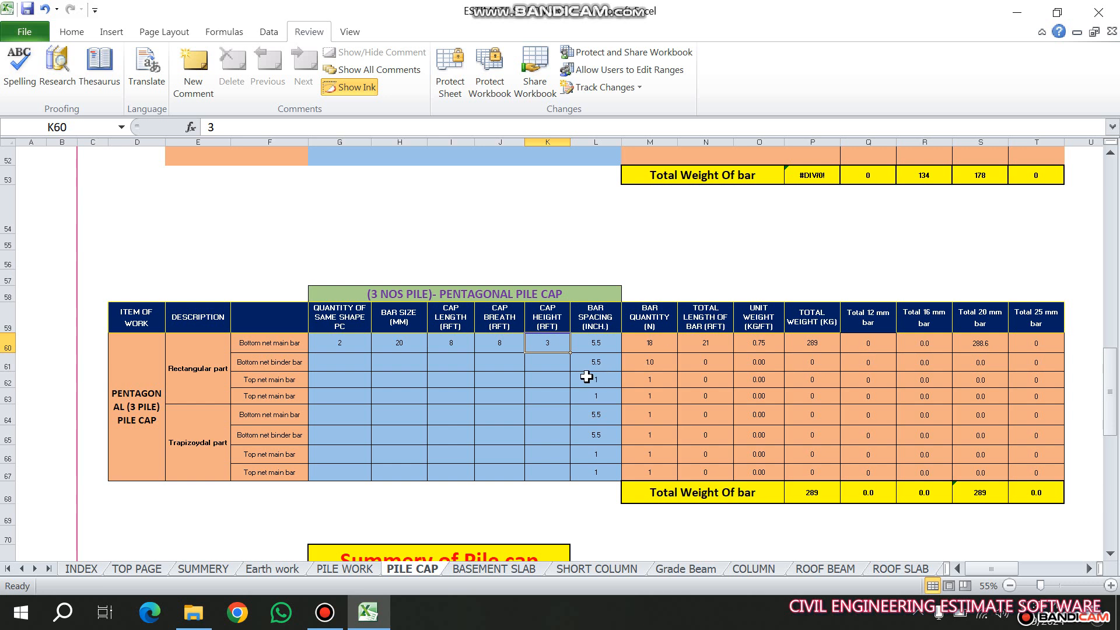
text(3)
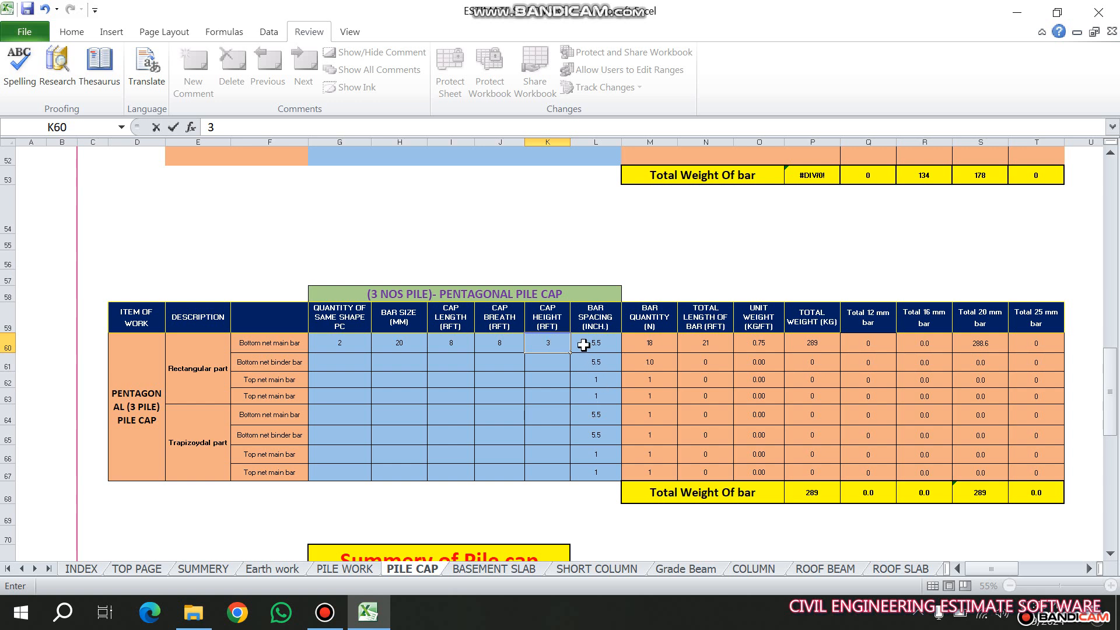
click(583, 345)
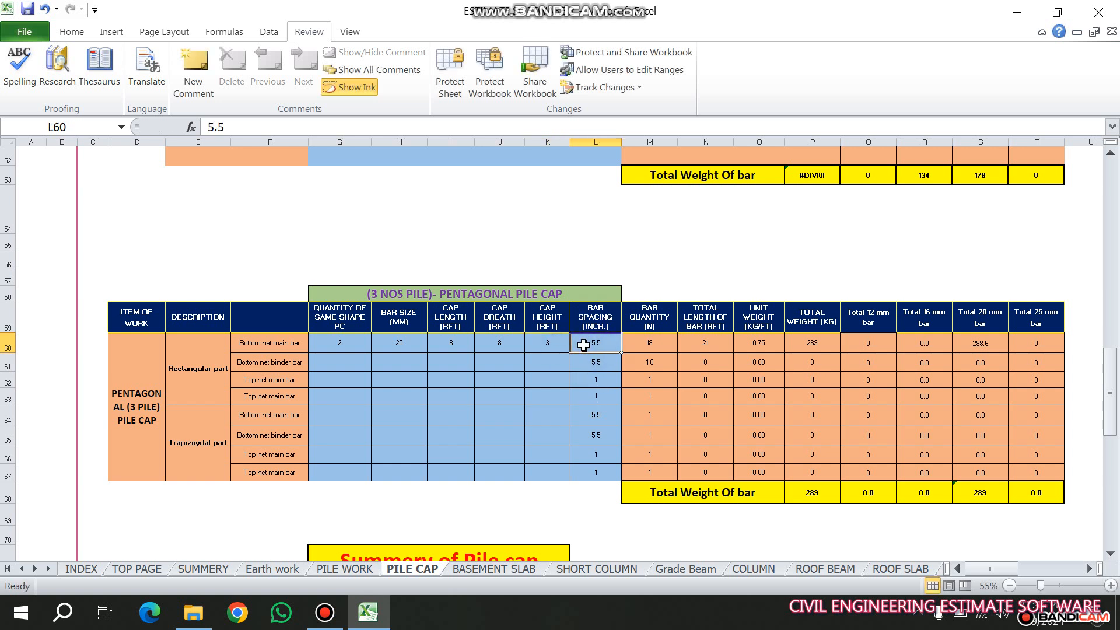
text(5)
key(Return)
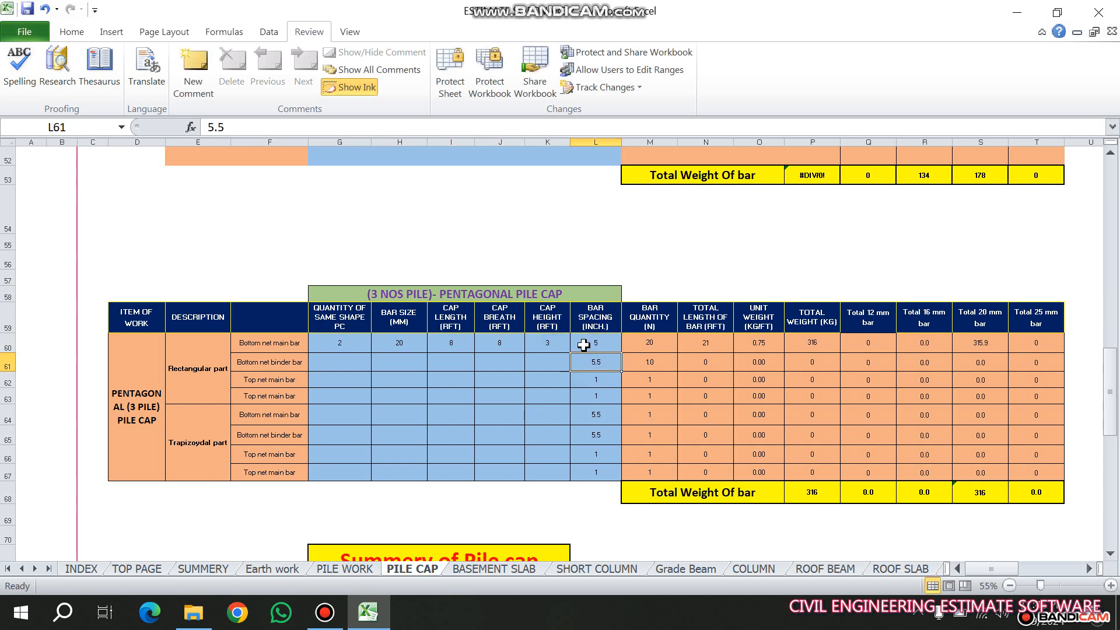
Step: Check the Total 20 mm bar column and its sum in the pentagonal pile cap's total weight row
click(892, 520)
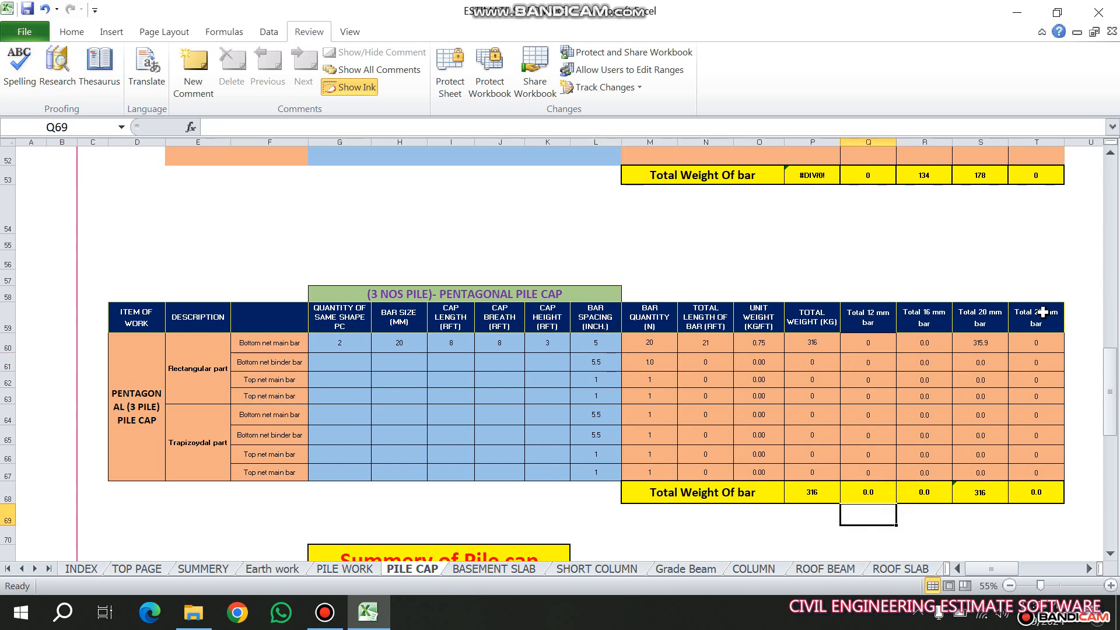
click(994, 319)
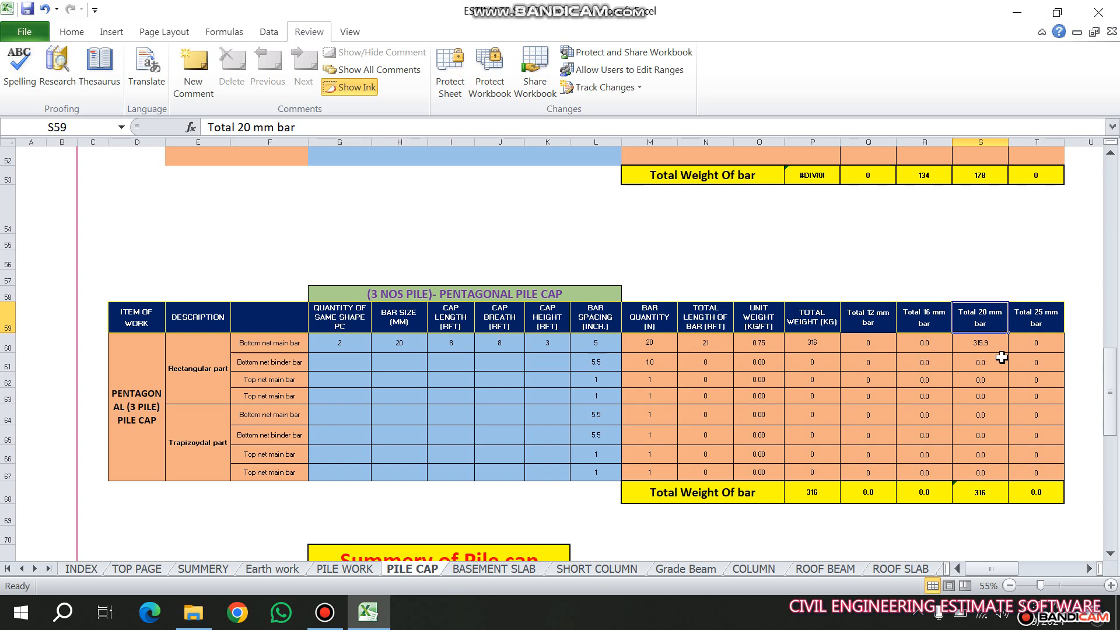
ctrl+scroll(1004, 352, up, 2)
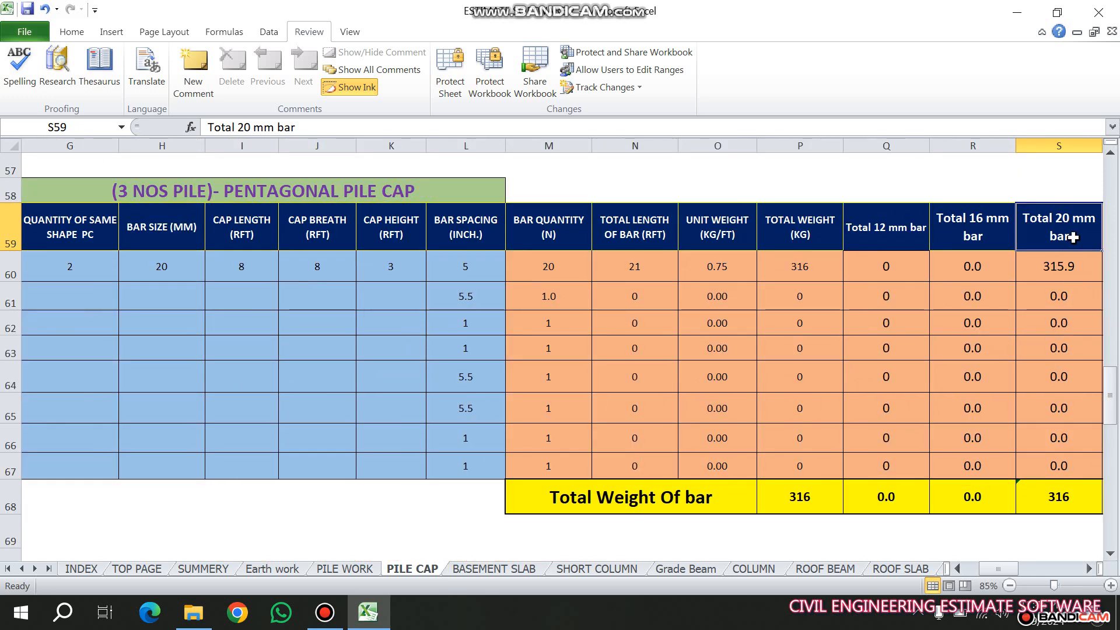
click(1041, 503)
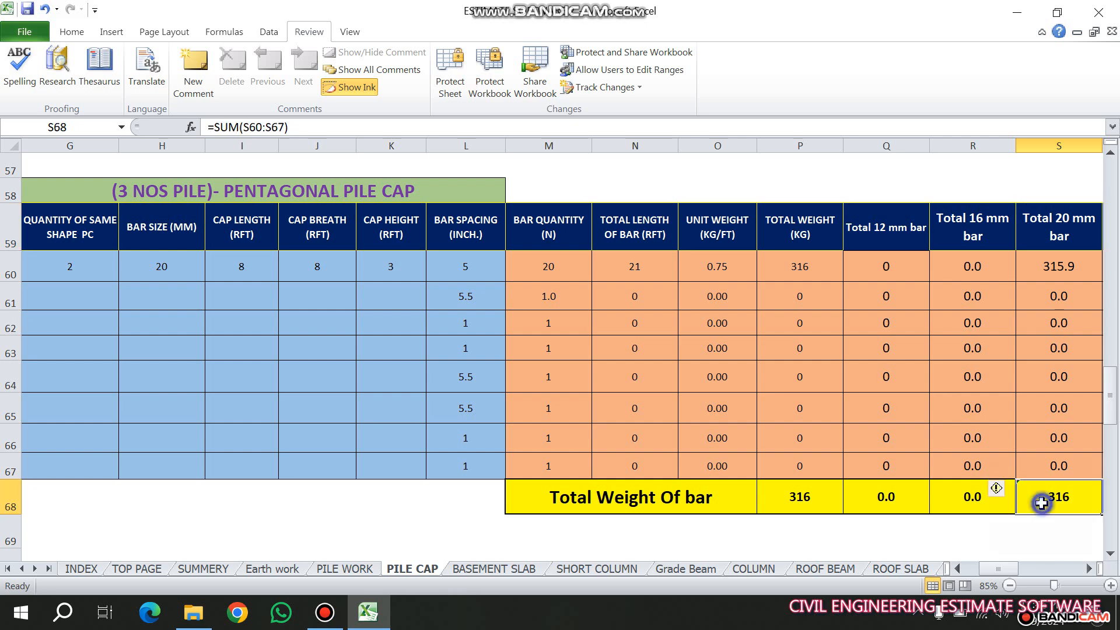
click(1059, 549)
click(1059, 522)
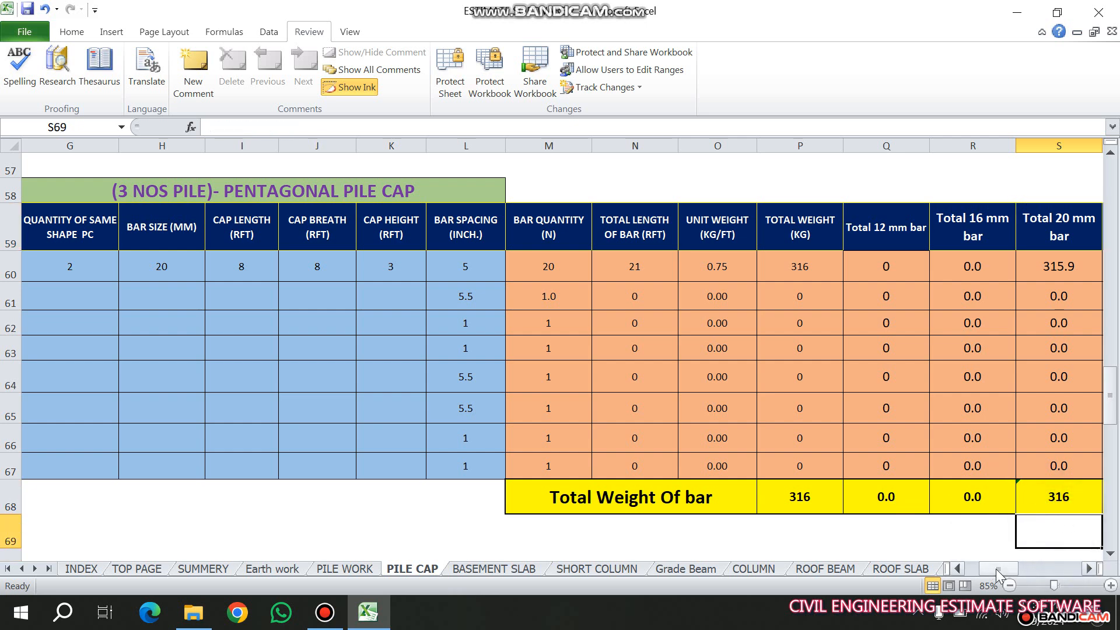
Step: Examine the pentagonal pile cap's casting materials estimate, including its dimensions, volume, casting ratios and cement, sand and stone quantities
scroll(584, 350, left, 6)
scroll(233, 327, down, 2)
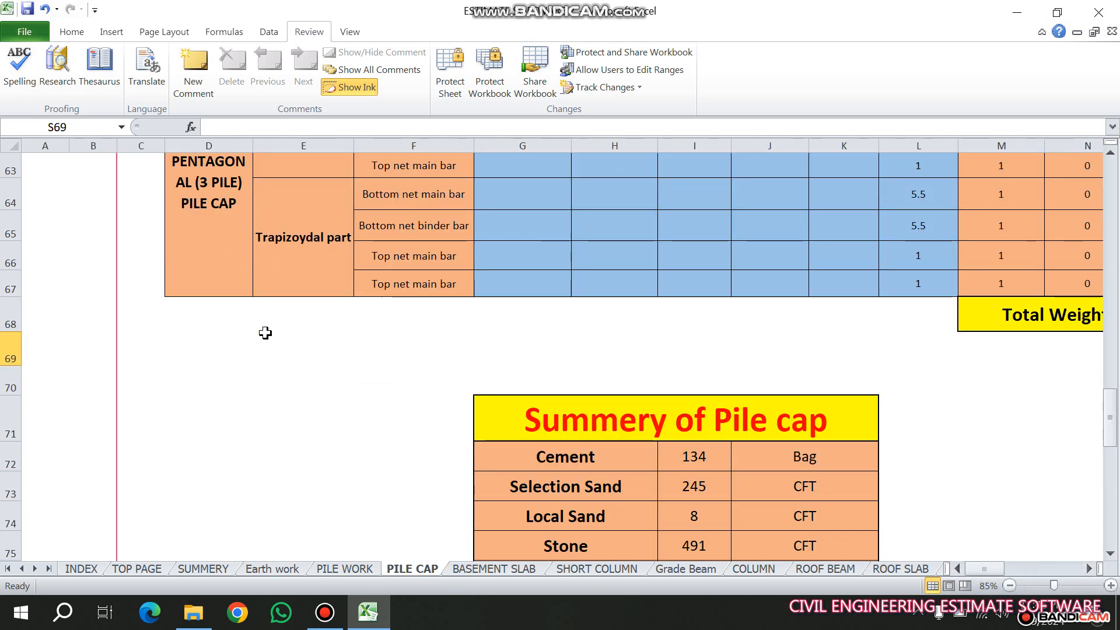
drag(1003, 567, 1021, 561)
ctrl+scroll(995, 445, up, 6)
ctrl+scroll(954, 438, down, 11)
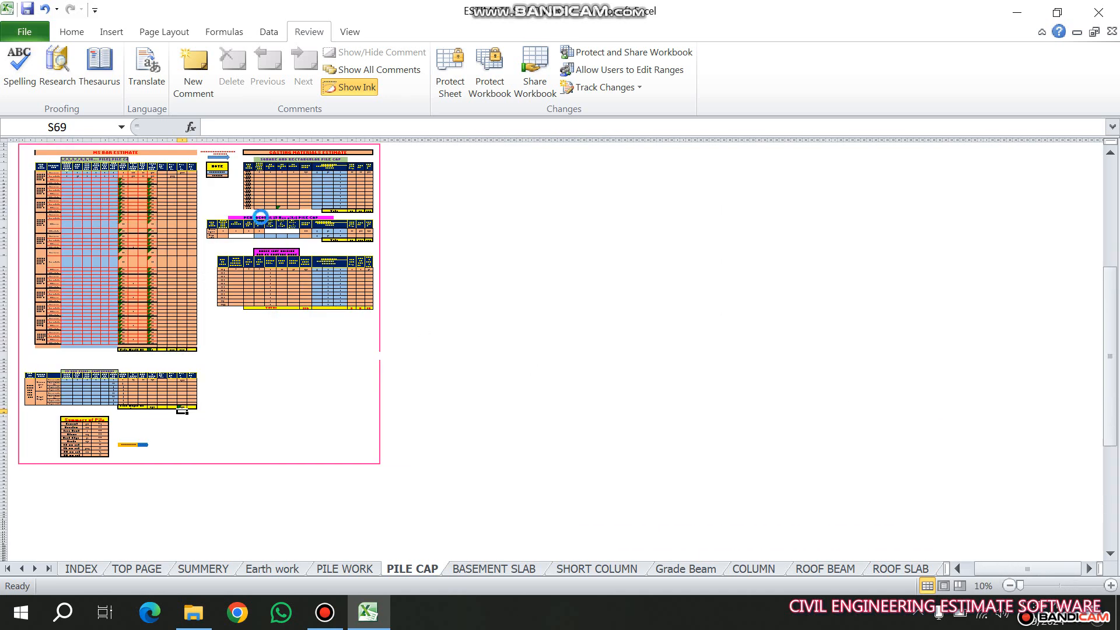
ctrl+scroll(280, 245, up, 3)
drag(1041, 572, 1006, 569)
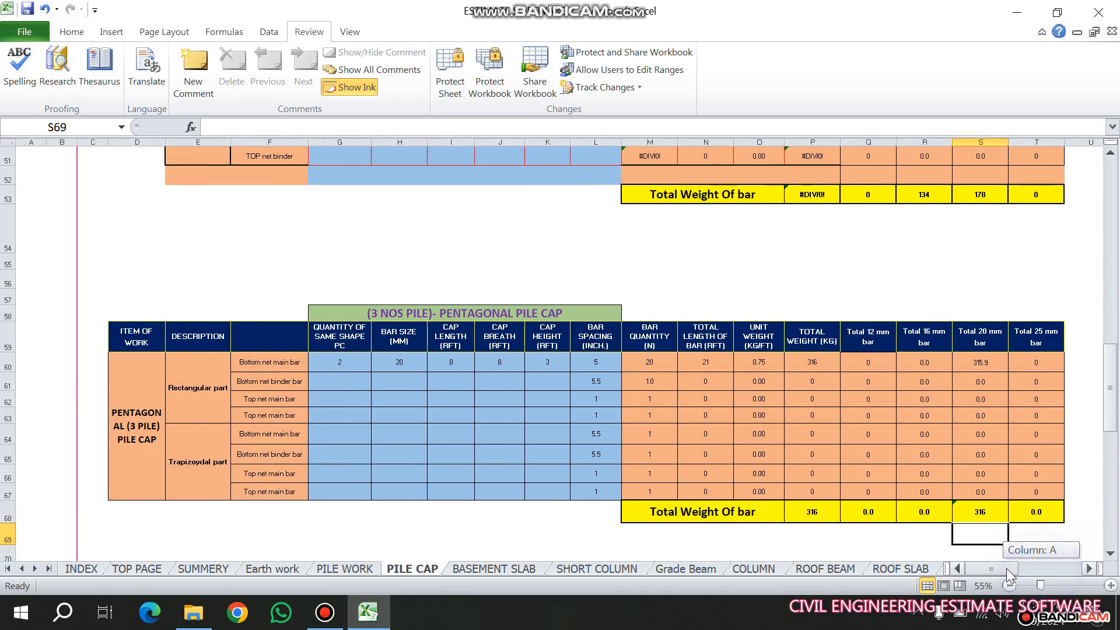
scroll(707, 302, up, 10)
scroll(688, 295, up, 2)
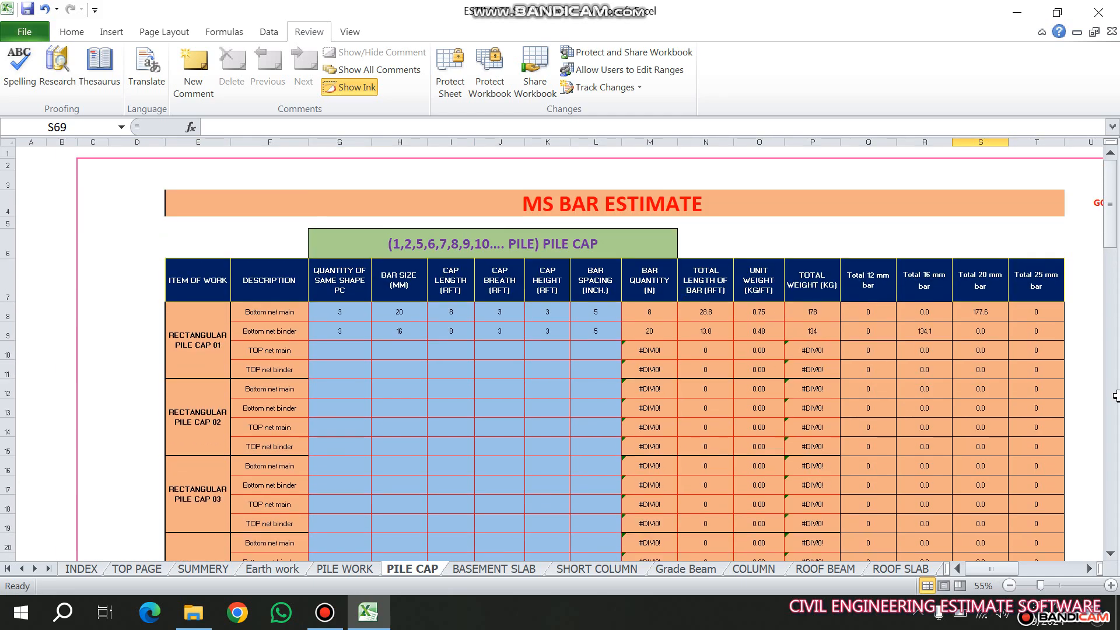
drag(1013, 569, 1052, 565)
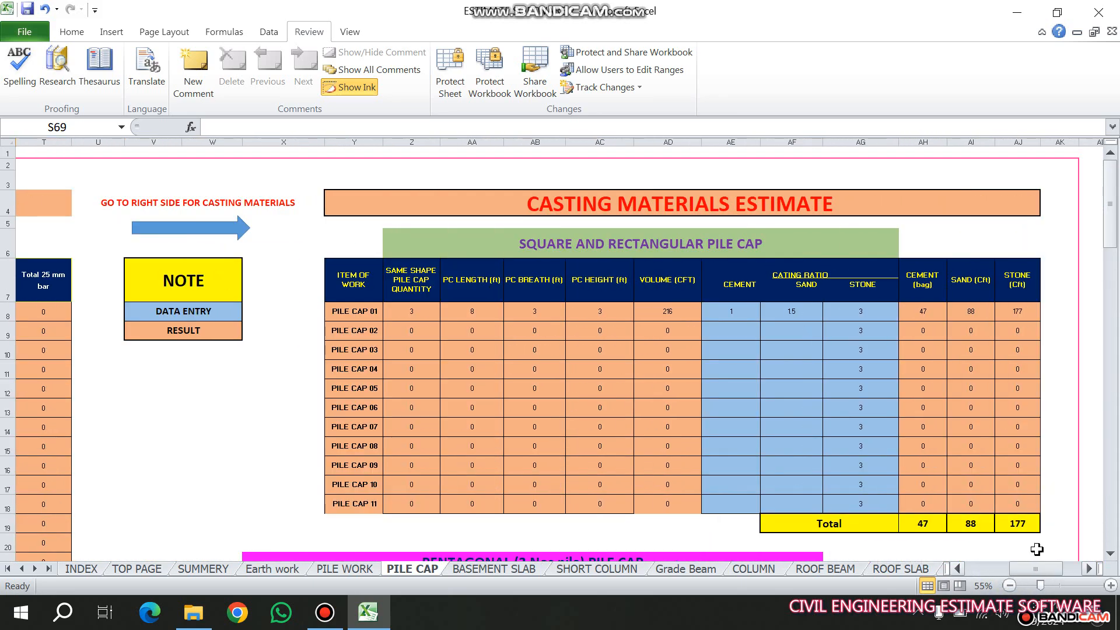
scroll(688, 385, down, 4)
scroll(687, 385, down, 2)
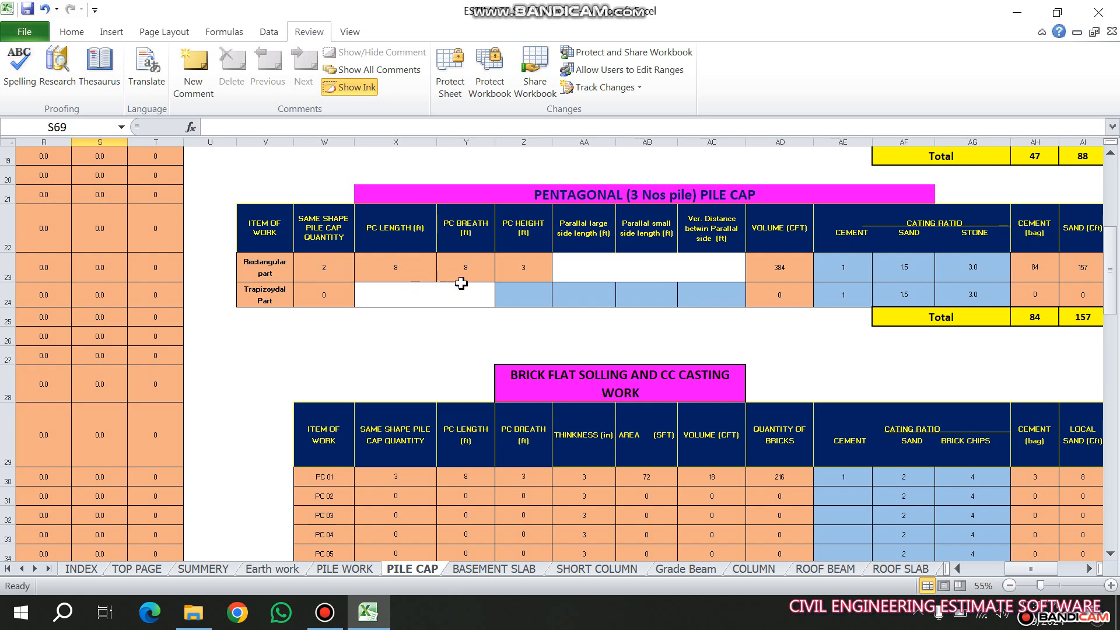
click(581, 269)
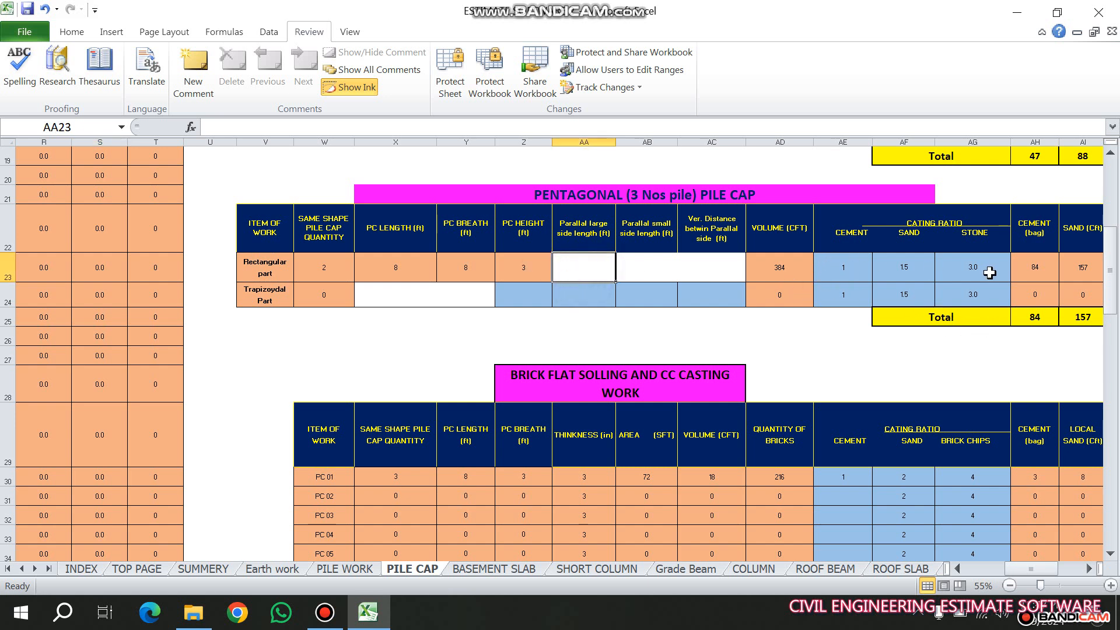
drag(1020, 570, 1030, 575)
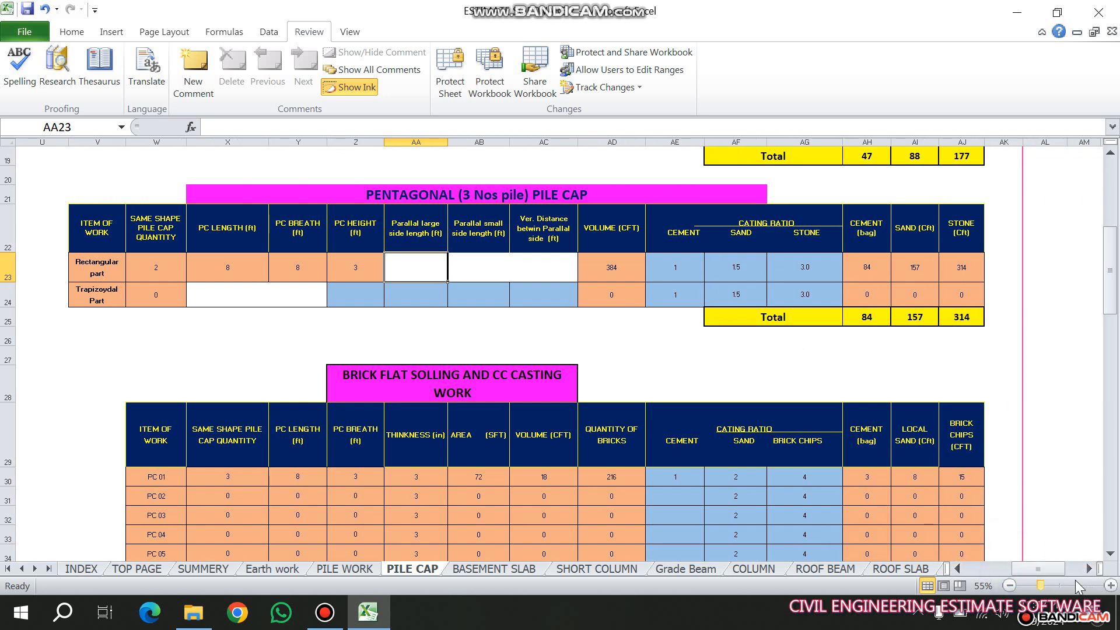
Step: Review how the Summery of Pile cap quantities reflect the pentagonal cap's bar spacing, especially the 20 mm rod weight
drag(1052, 573, 1019, 572)
scroll(312, 331, down, 9)
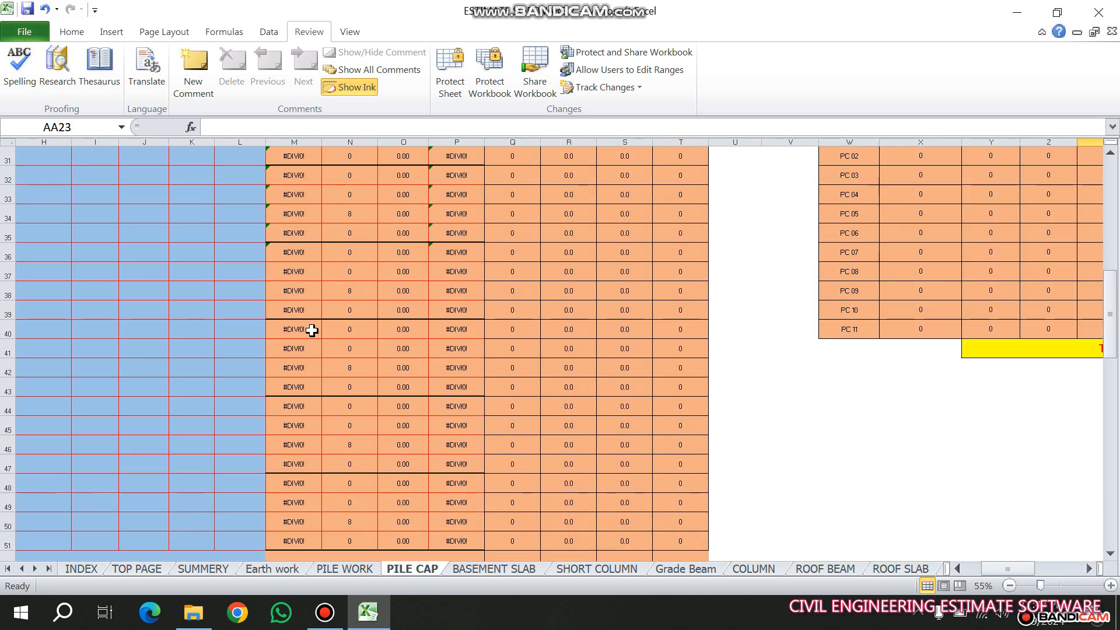
scroll(312, 330, down, 10)
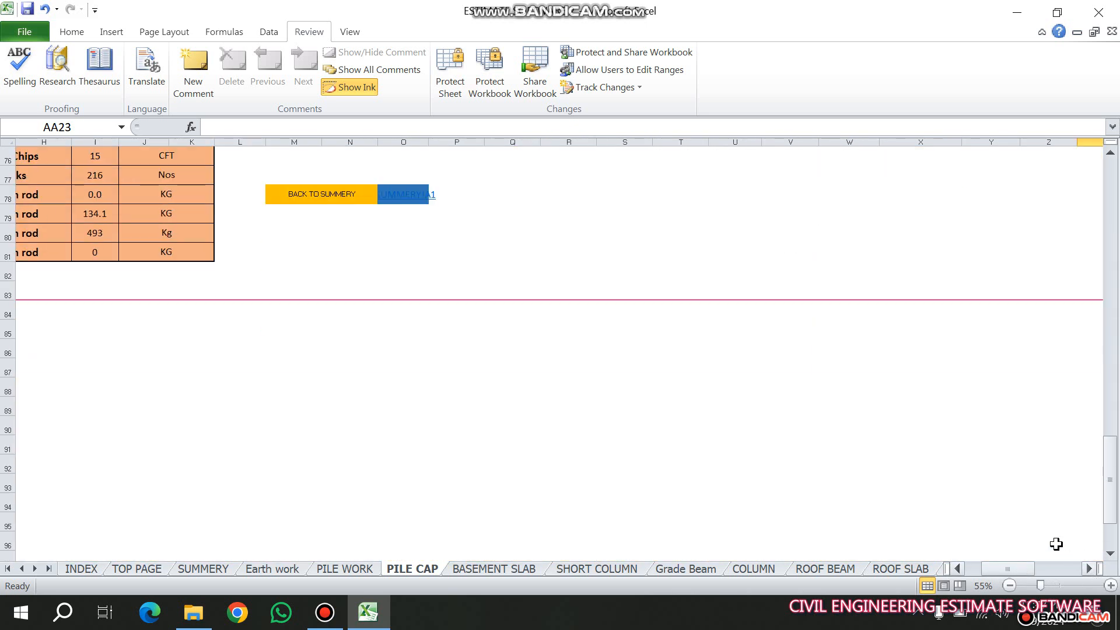
drag(984, 572, 962, 572)
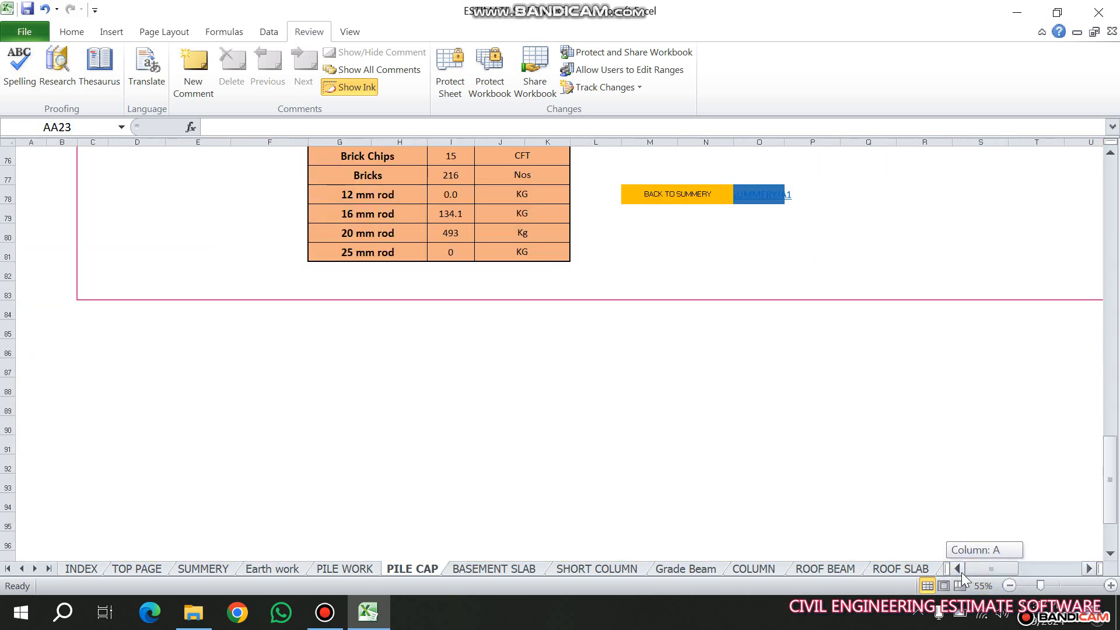
scroll(545, 355, up, 3)
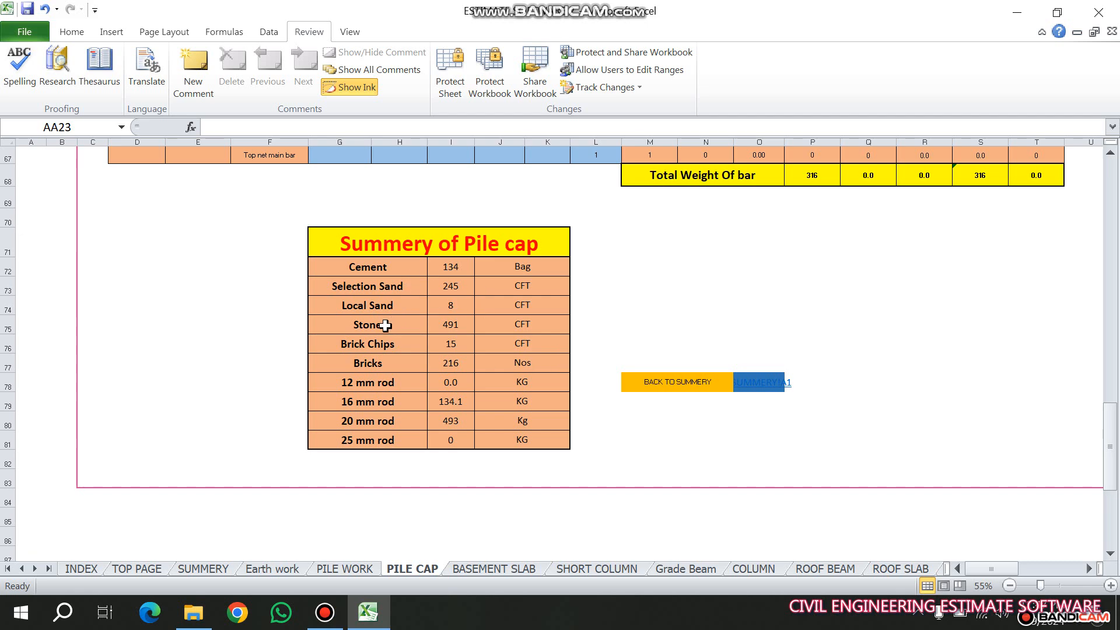
Step: Look over the whole PILE CAP sheet and return to the rectangular pile cap rows of the bar estimate
scroll(378, 367, down, 3)
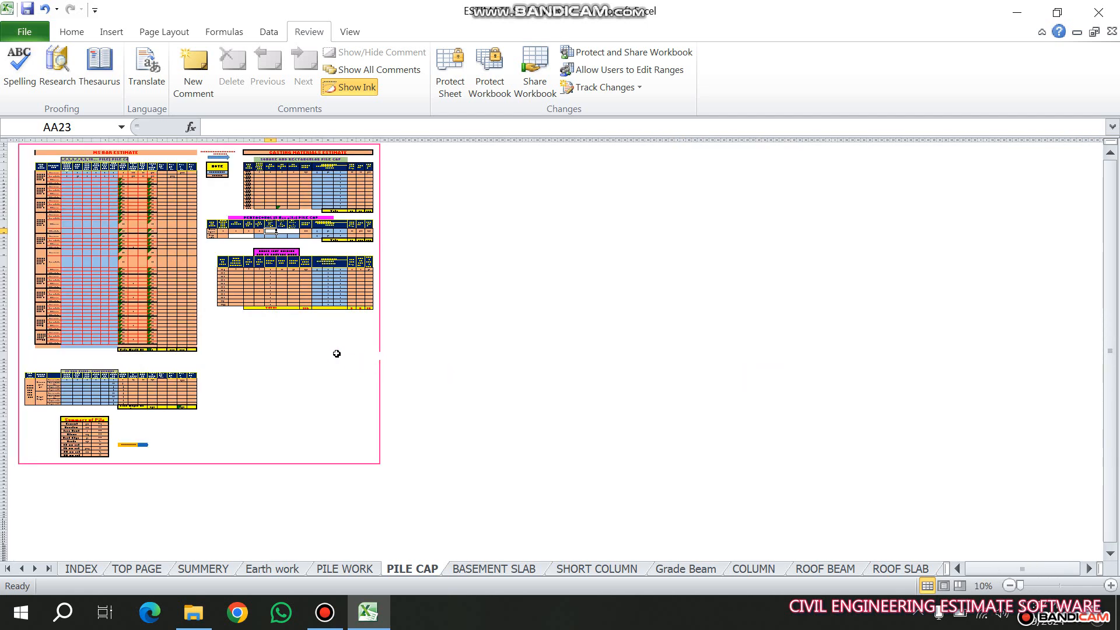
scroll(152, 178, up, 2)
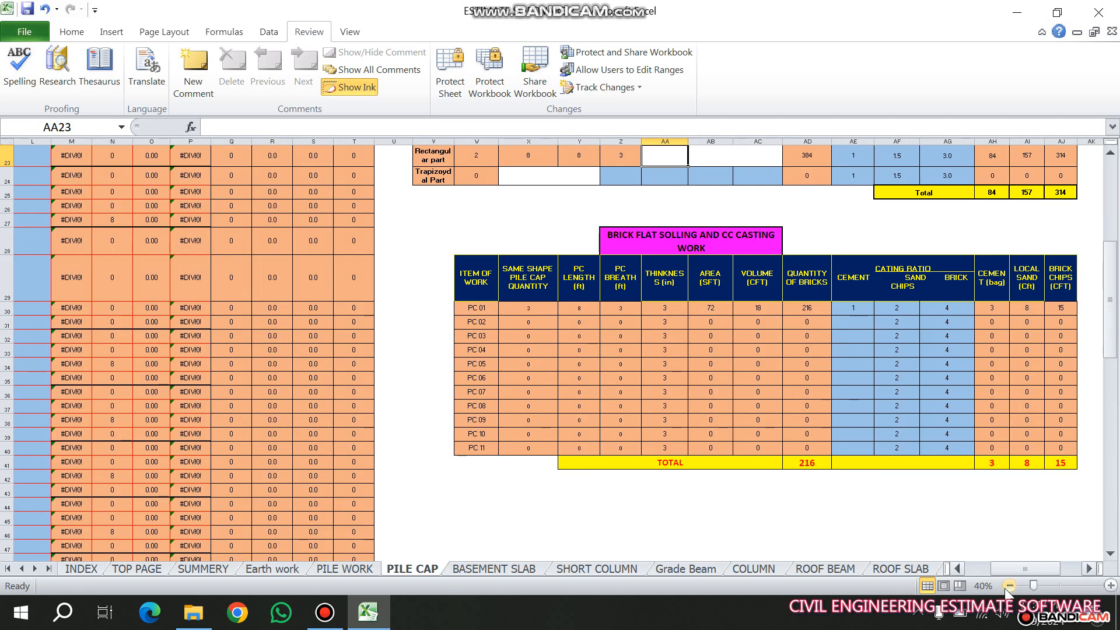
drag(1019, 569, 987, 567)
scroll(645, 423, up, 8)
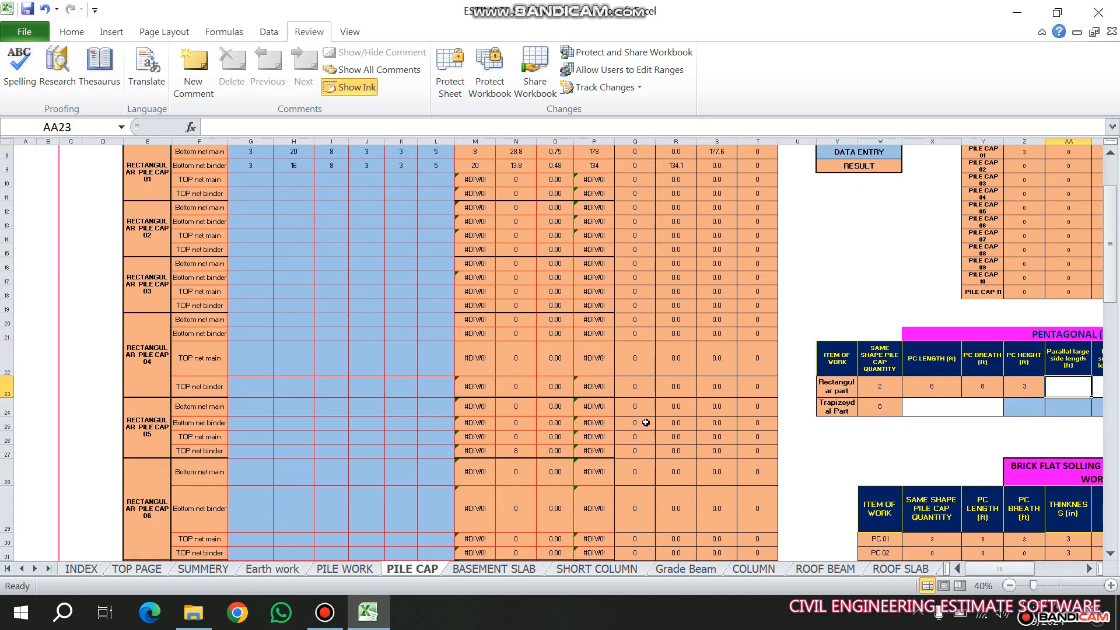